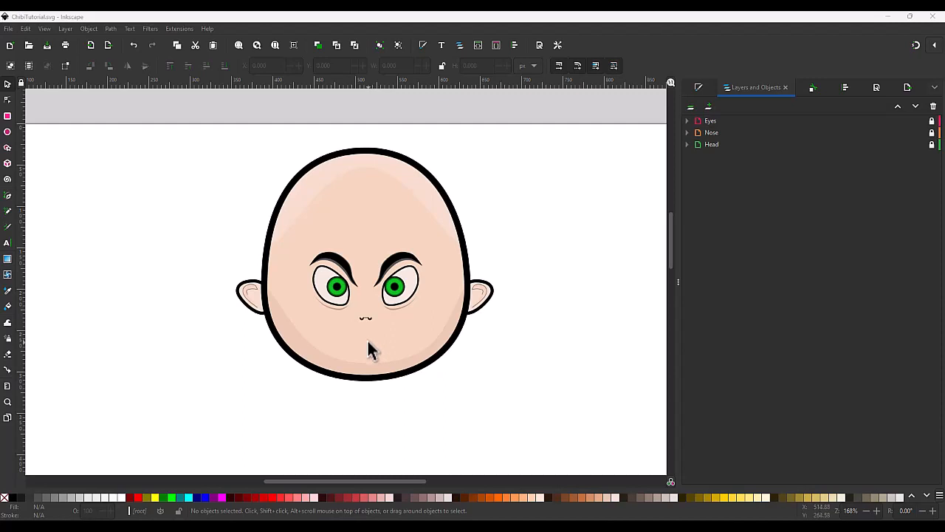
scroll(369, 336, up, 3)
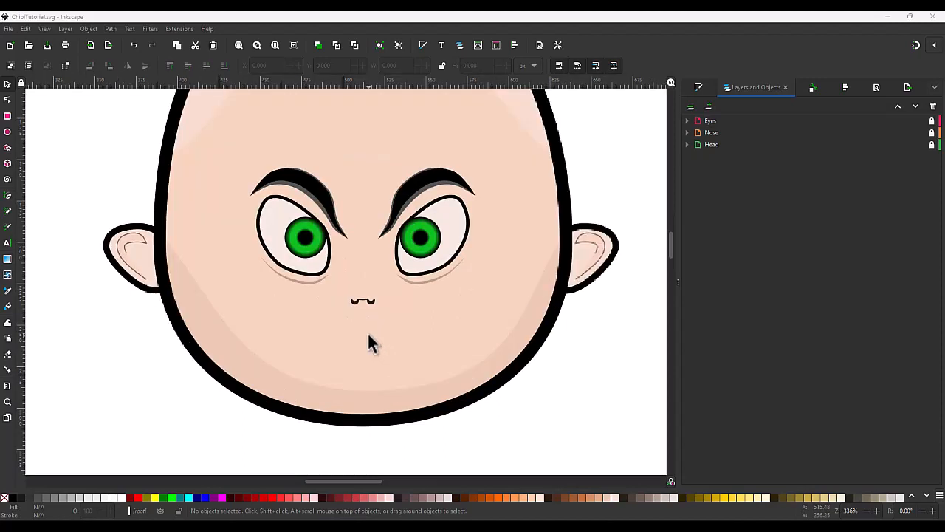
scroll(368, 336, down, 3)
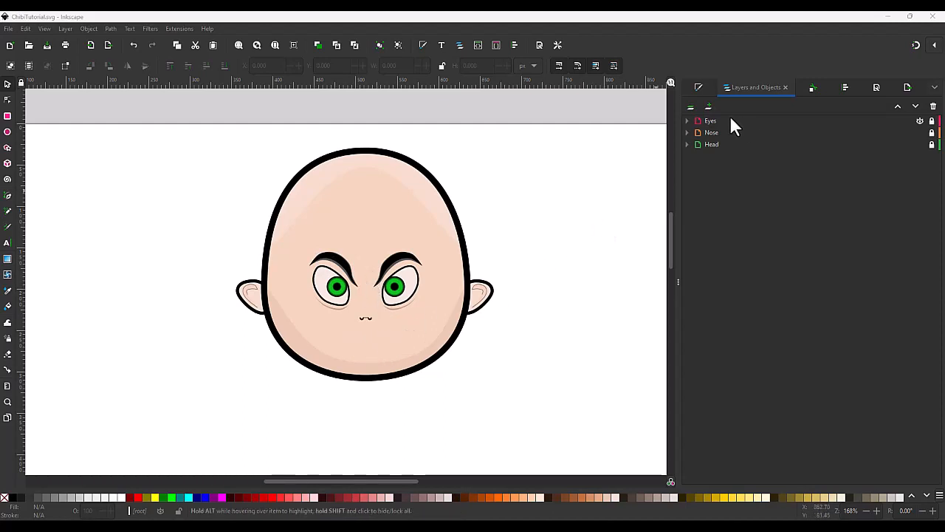
Add a new layer above the Eyes layer and name it Mouth.
click(708, 106)
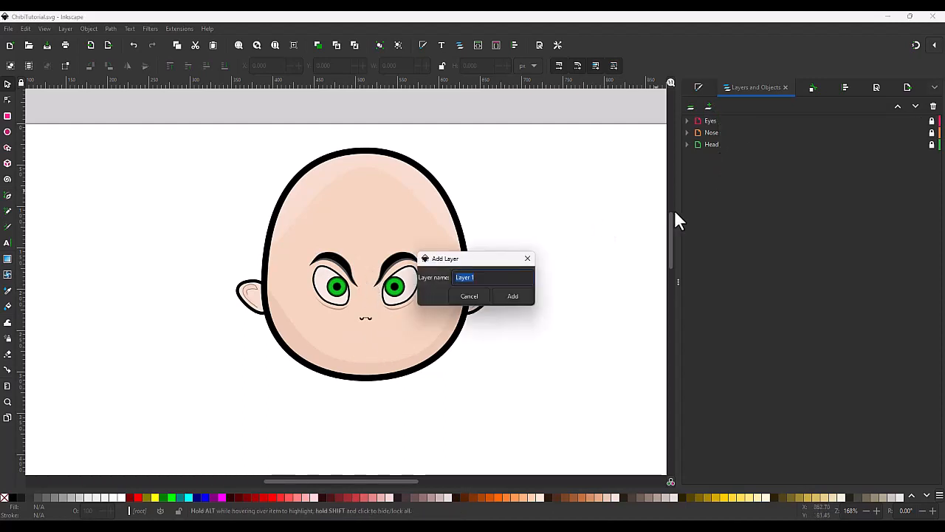
click(519, 296)
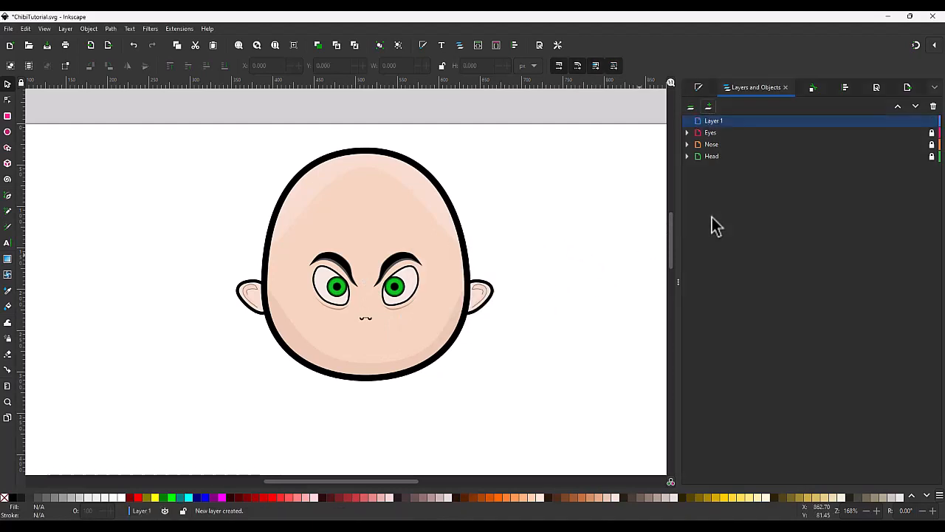
click(738, 122)
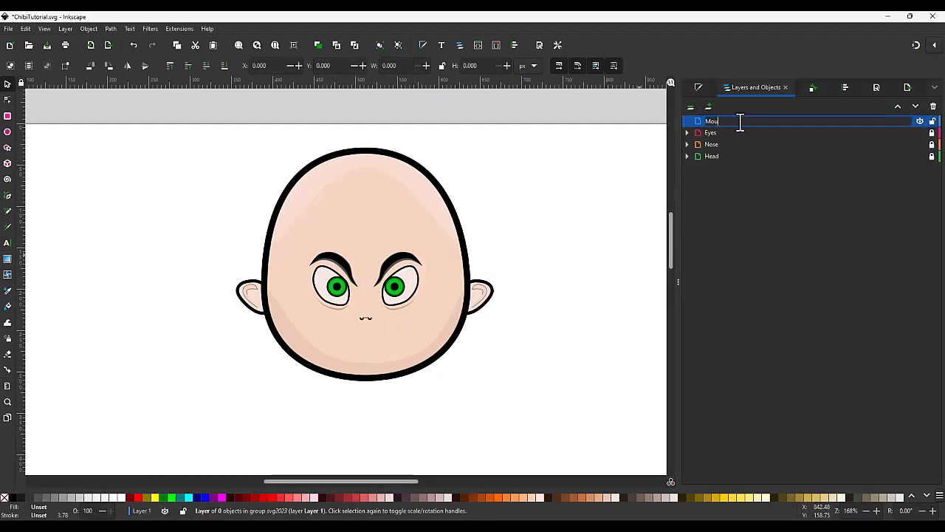
key(Return)
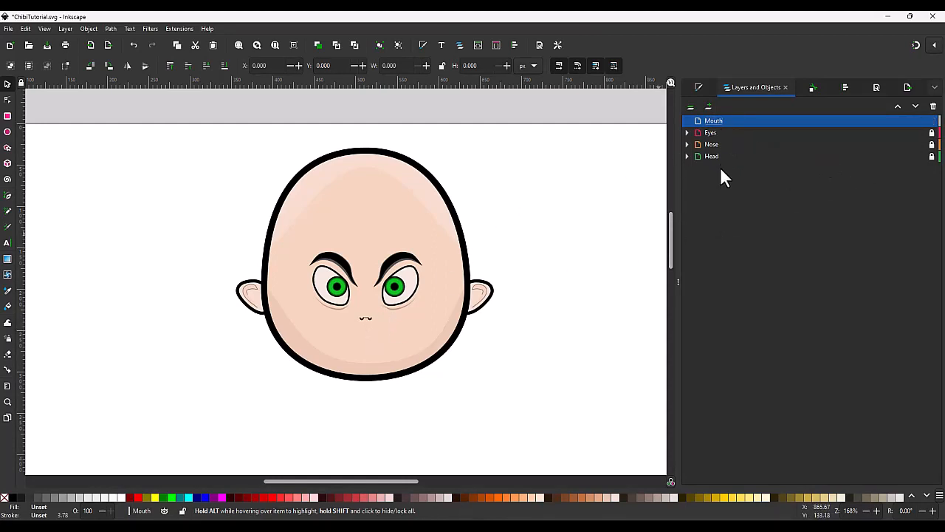
Draw a thin closed zigzag mouth outline about 55 px wide below the nose with the Pen tool, using eight corner nodes.
key(b)
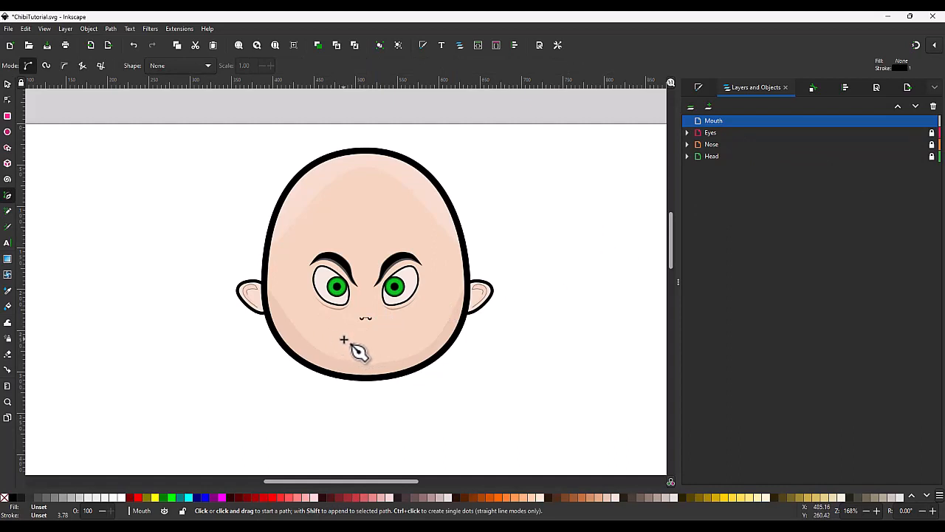
click(344, 339)
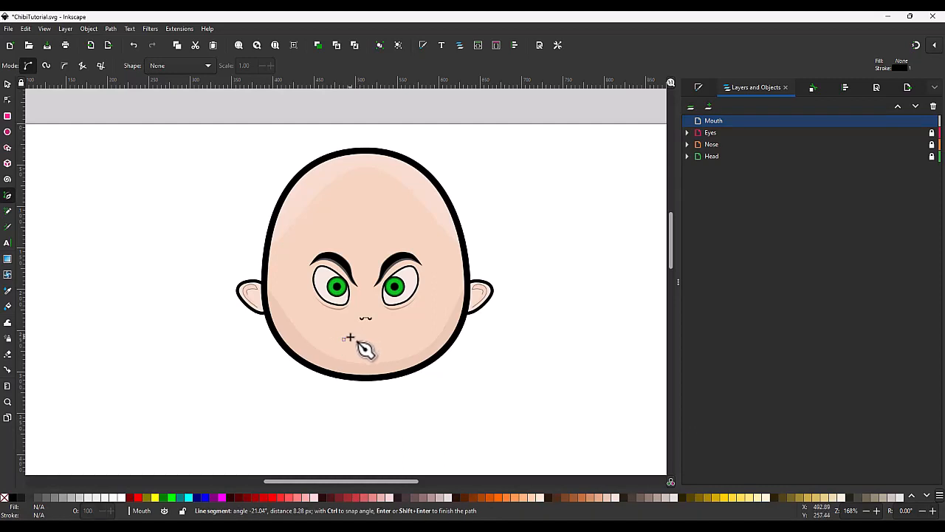
scroll(350, 338, up, 4)
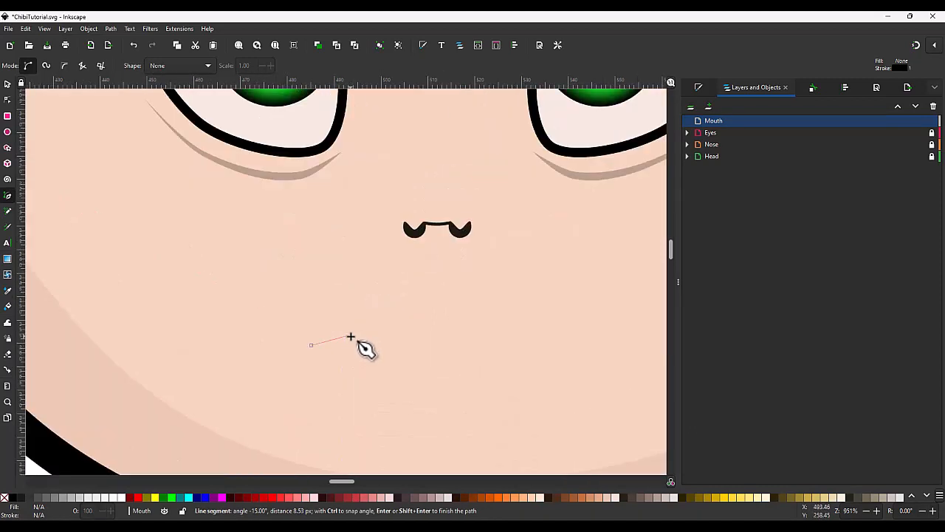
click(351, 335)
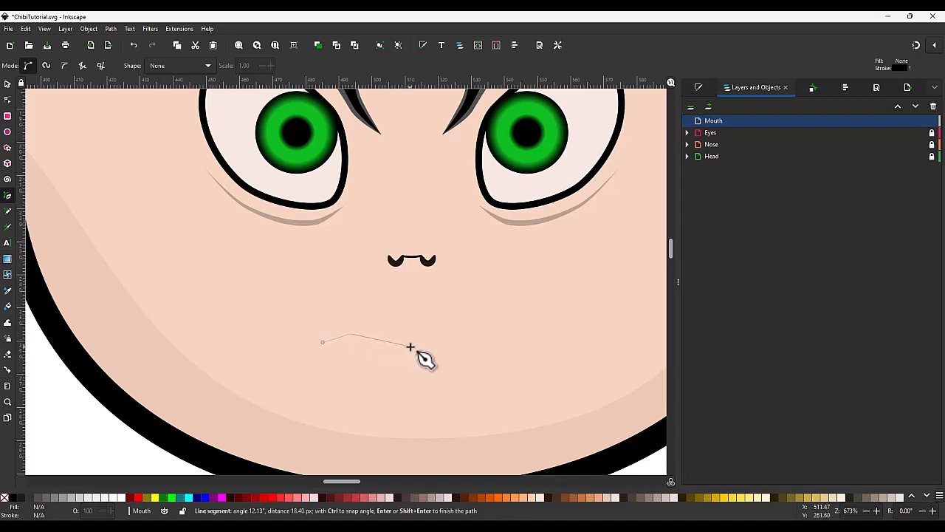
click(410, 346)
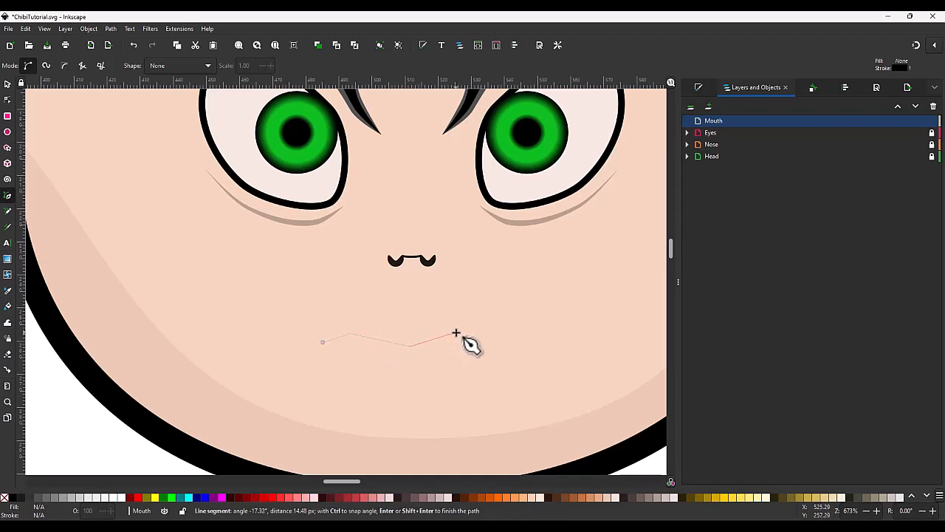
click(459, 332)
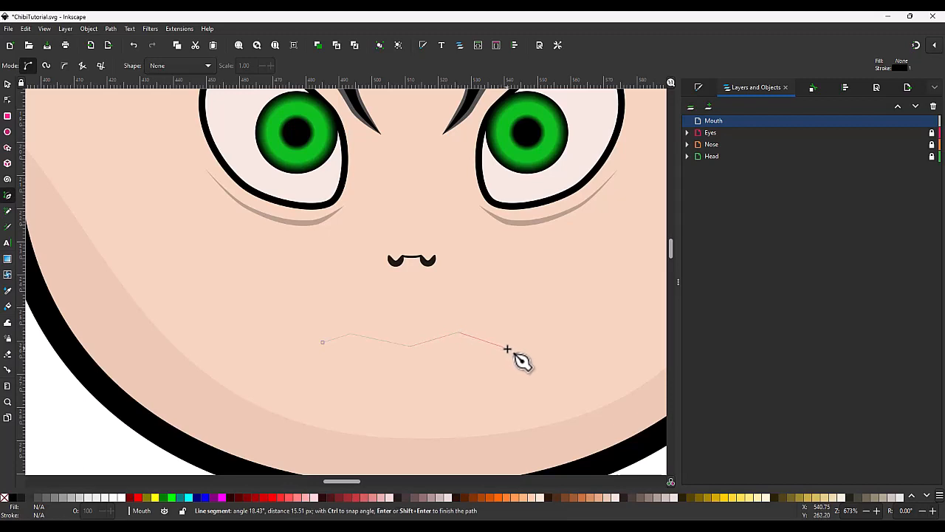
click(501, 344)
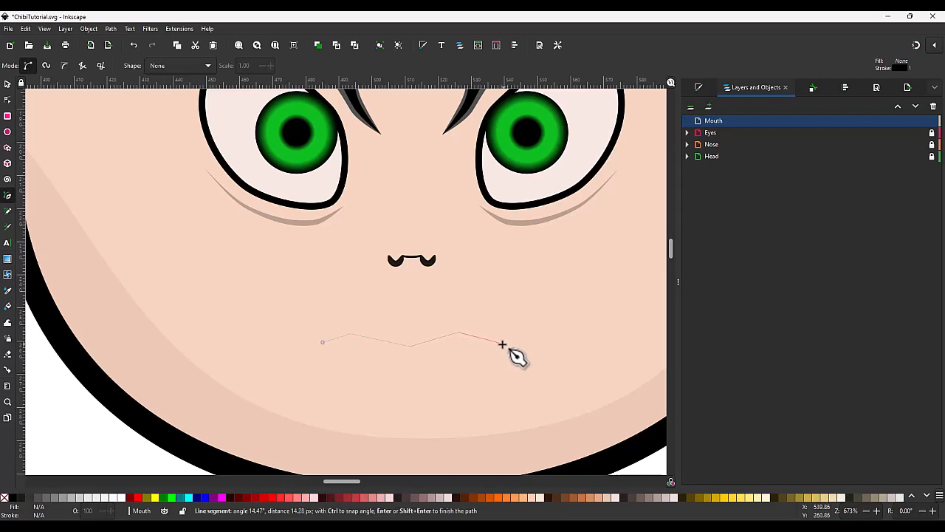
click(460, 338)
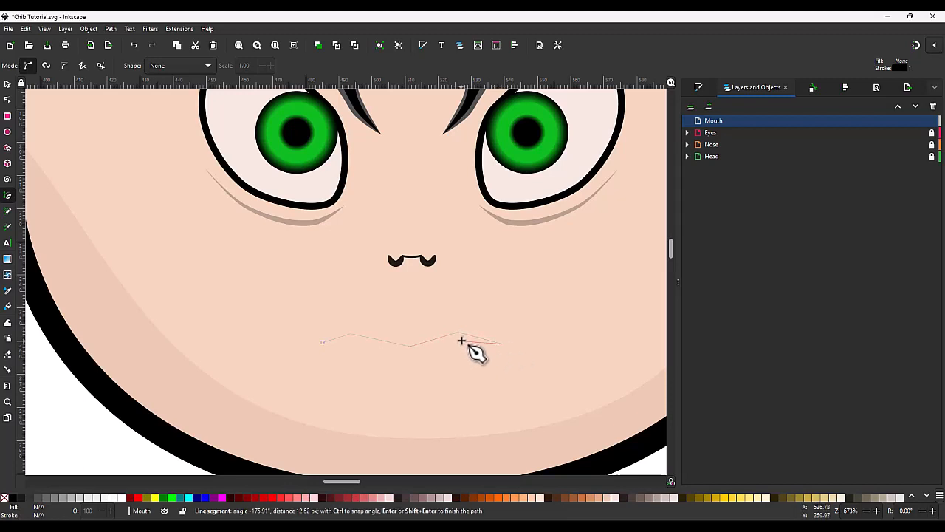
click(412, 351)
click(351, 340)
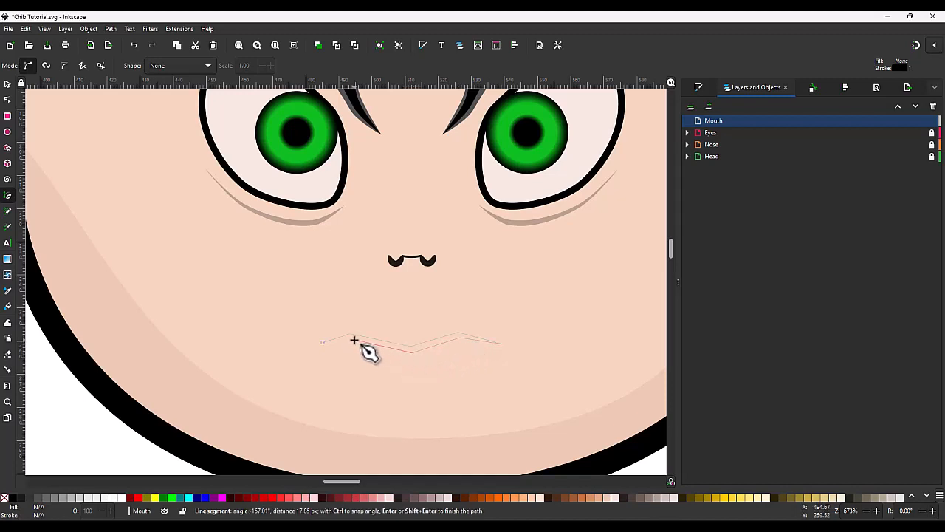
click(326, 342)
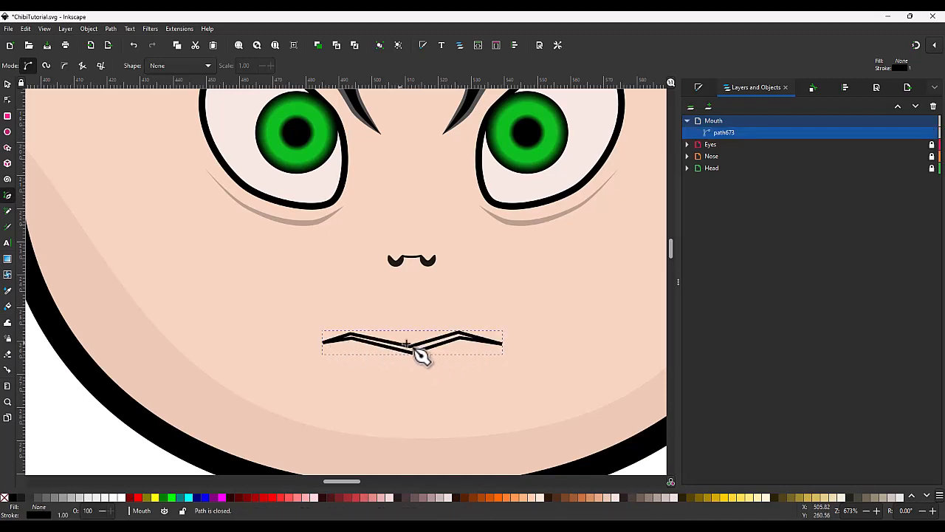
Align the upper and lower nodes of the mouth's right peak, left peak and central dip to a common vertical line, pair by pair.
key(n)
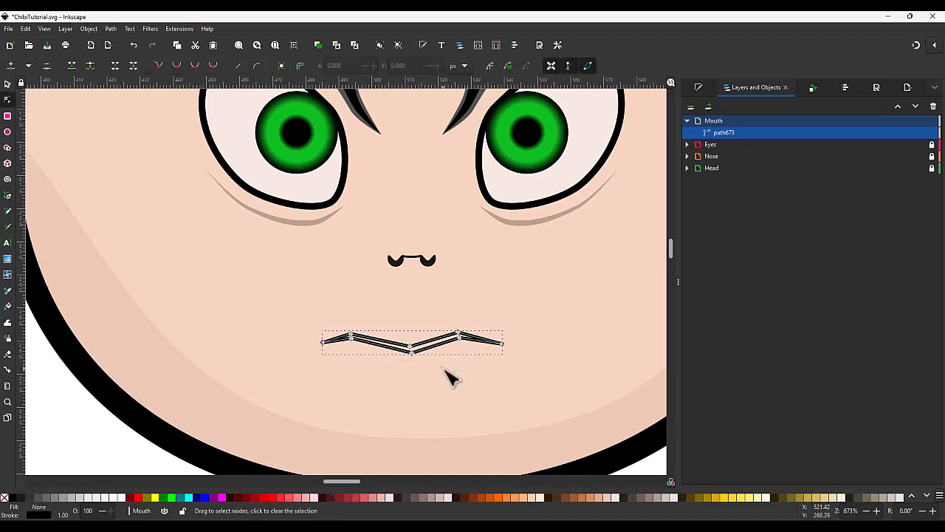
drag(474, 368, 438, 293)
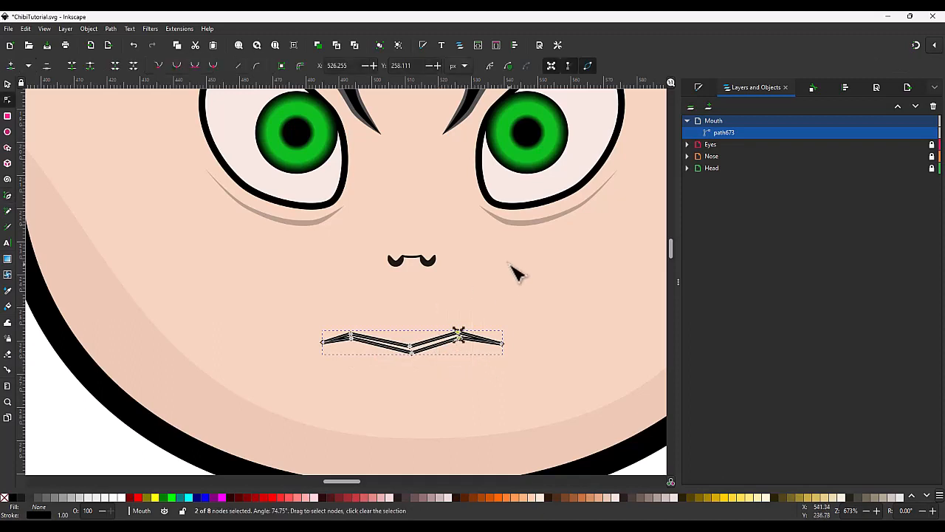
click(846, 87)
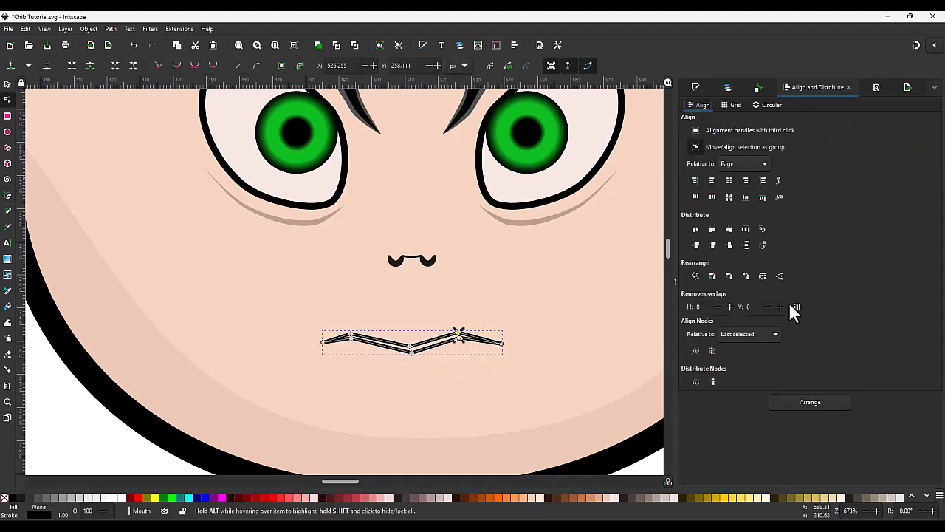
click(698, 351)
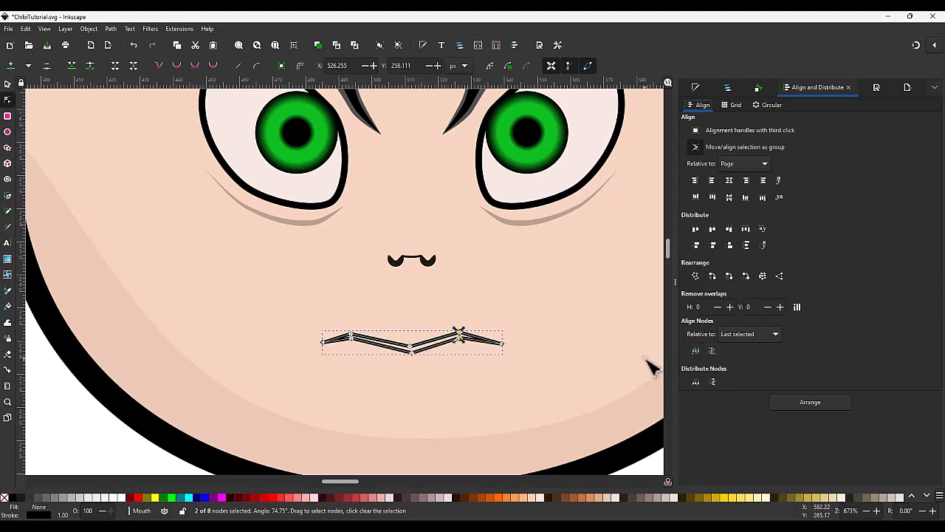
drag(363, 357, 327, 308)
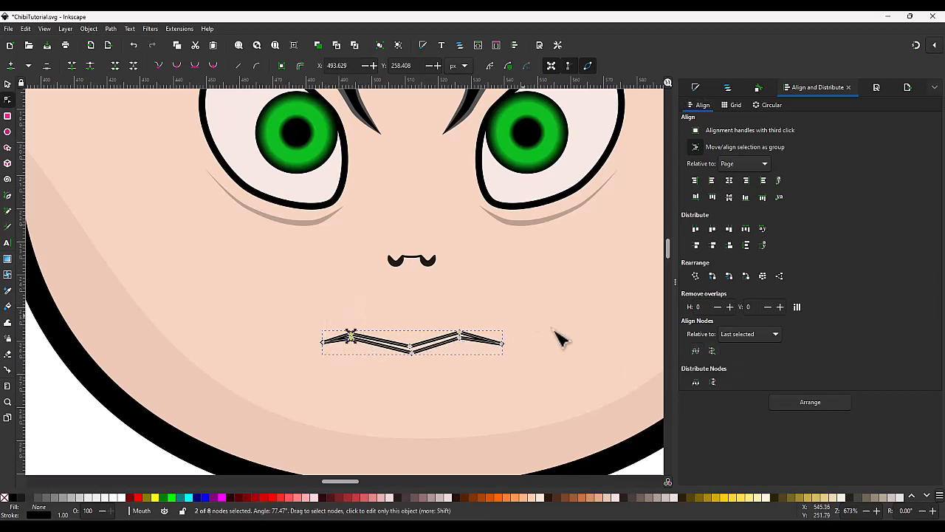
click(709, 349)
drag(431, 375, 367, 337)
click(709, 349)
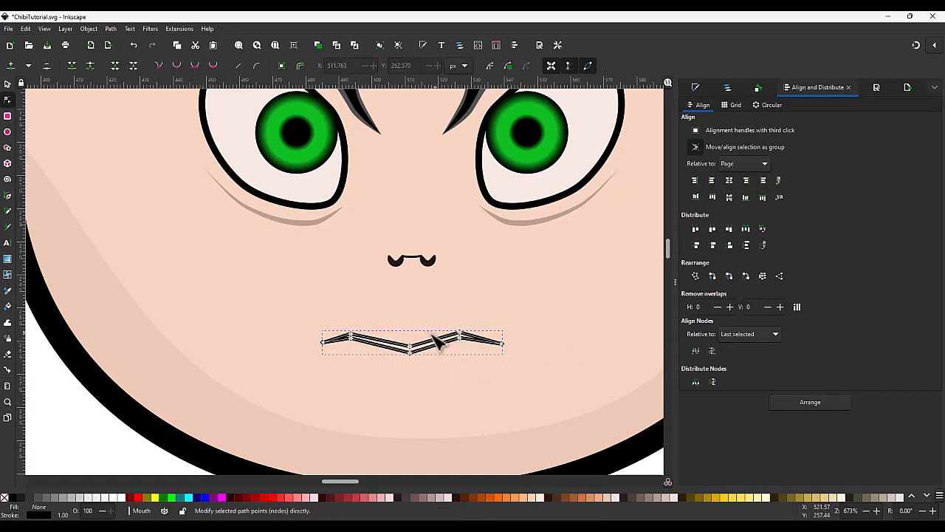
Distribute the mouth's upper-edge nodes, including both mouth corners, at equal horizontal spacing.
click(361, 339)
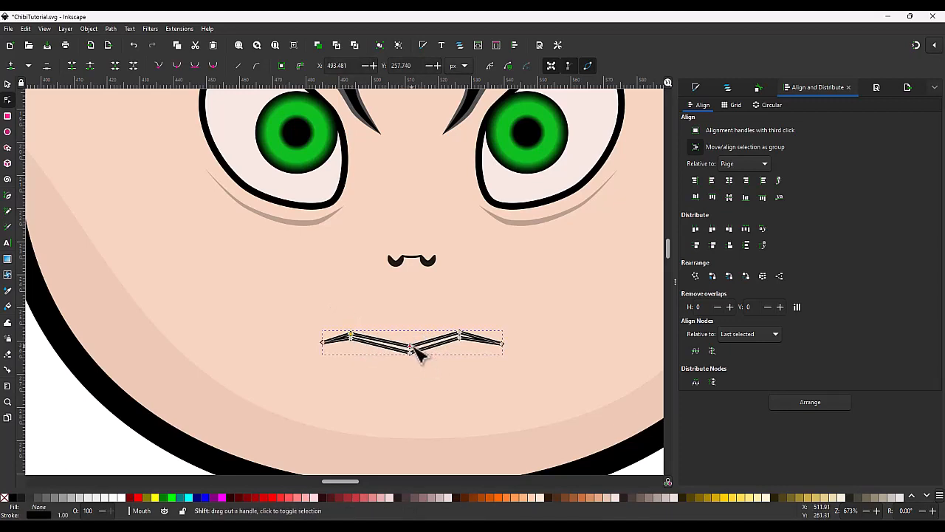
shift+click(460, 334)
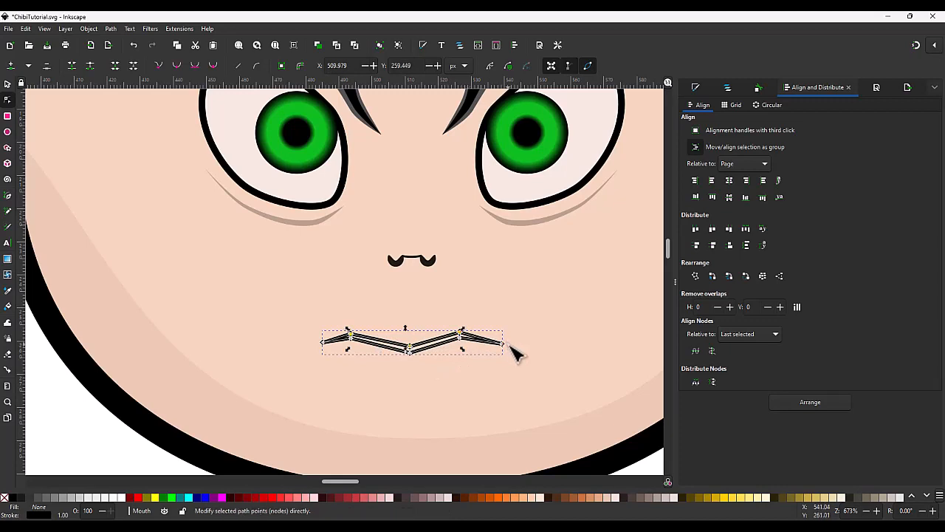
shift+click(504, 343)
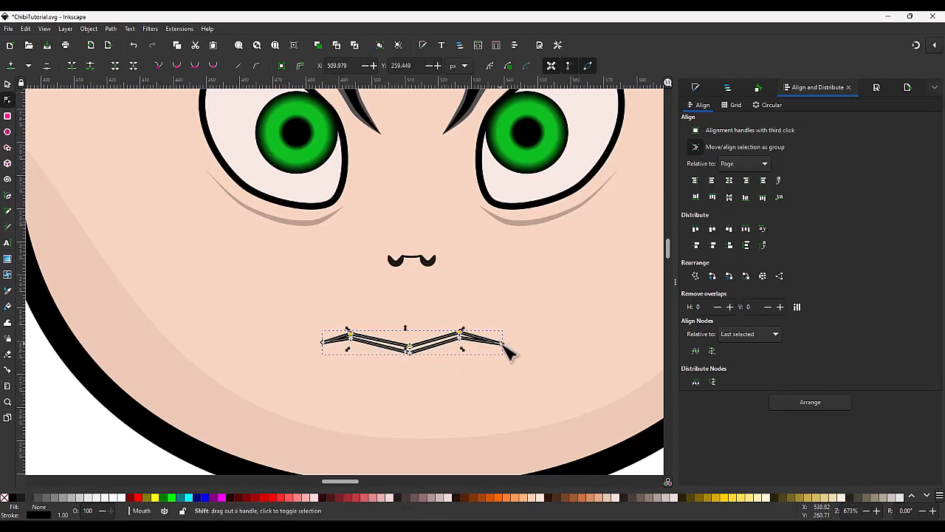
shift+click(324, 343)
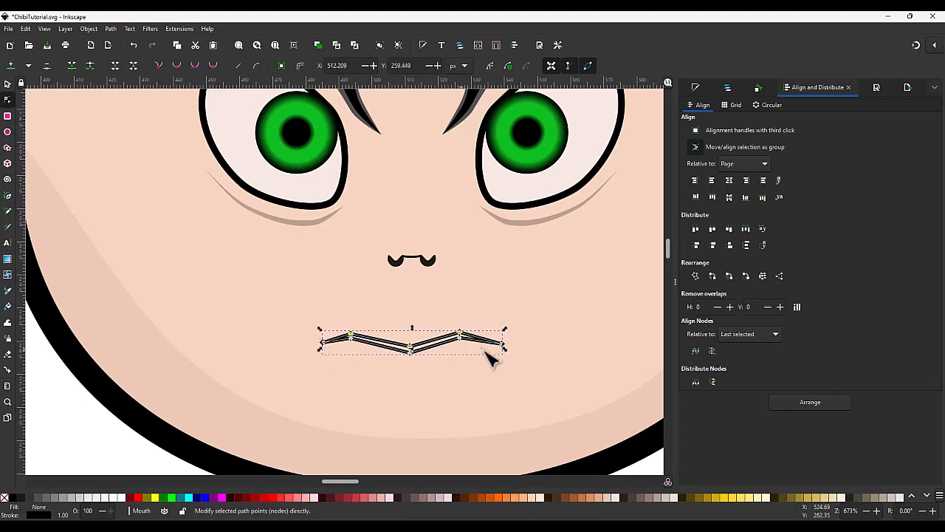
click(692, 381)
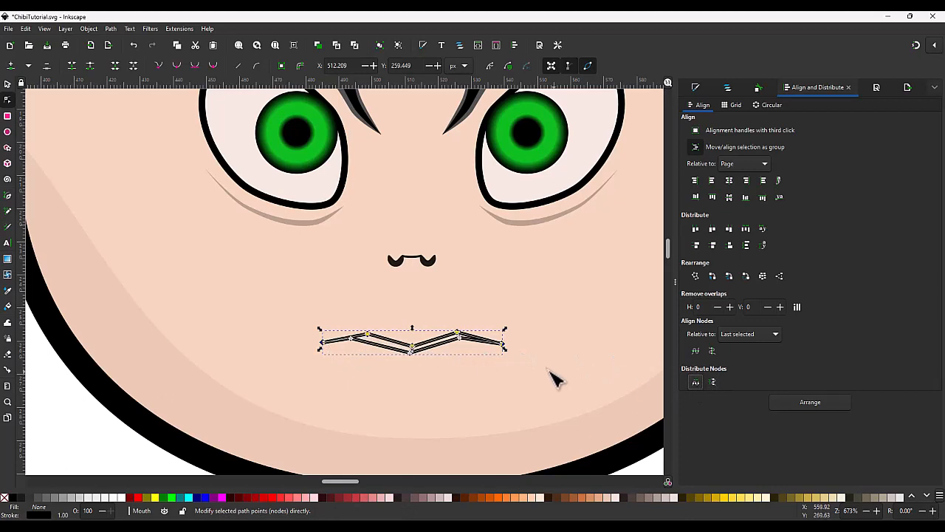
click(483, 373)
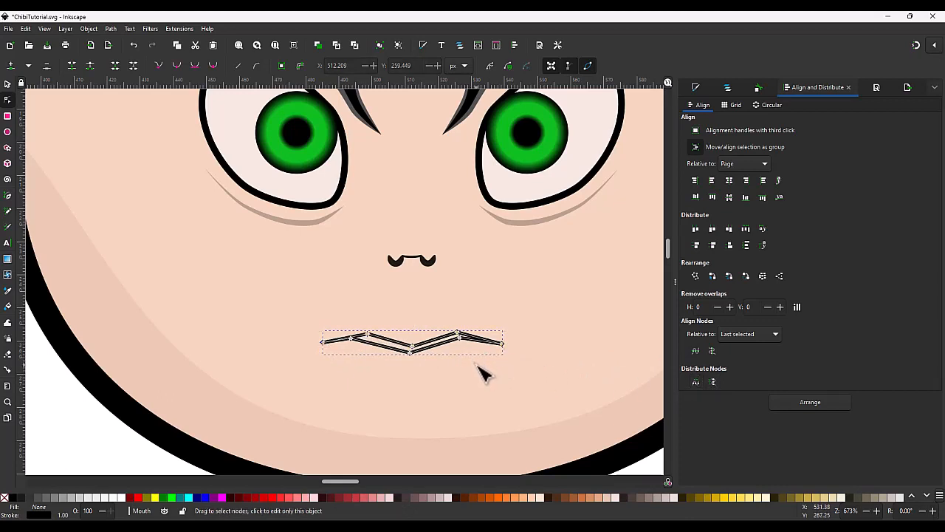
Set the X position of the left peak's lower node to 498.683 px to match the node above it.
click(367, 333)
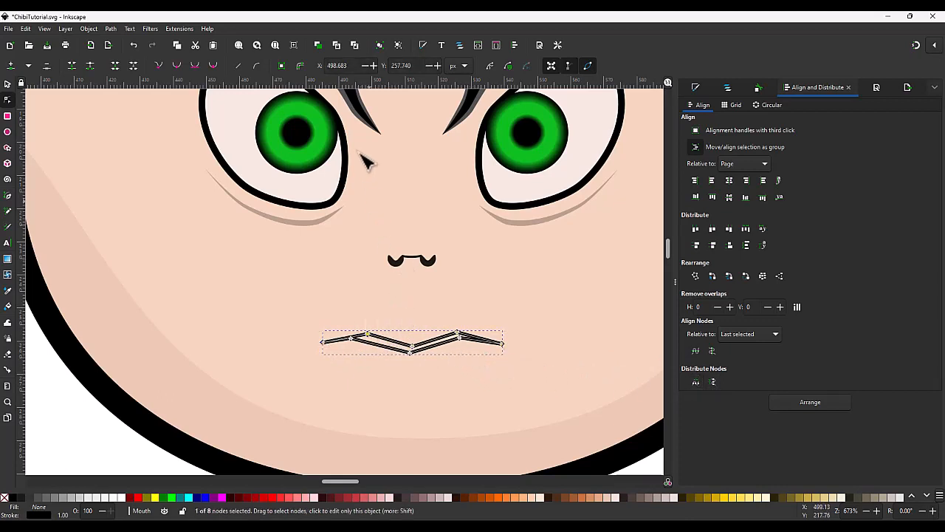
drag(363, 375, 335, 291)
drag(357, 65, 294, 66)
text(498.683)
key(Tab)
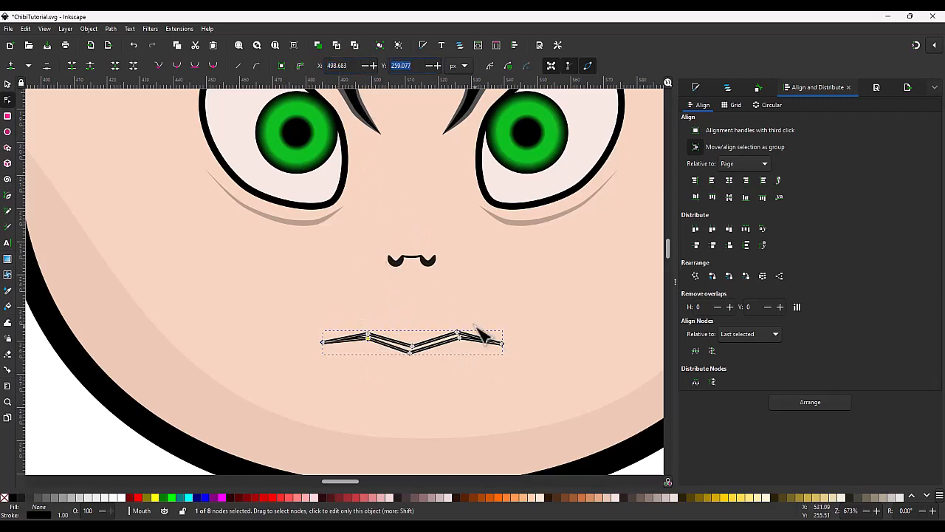
Set the X position of the right peak's lower node to 525.735 px to match the node above it.
drag(448, 315, 466, 334)
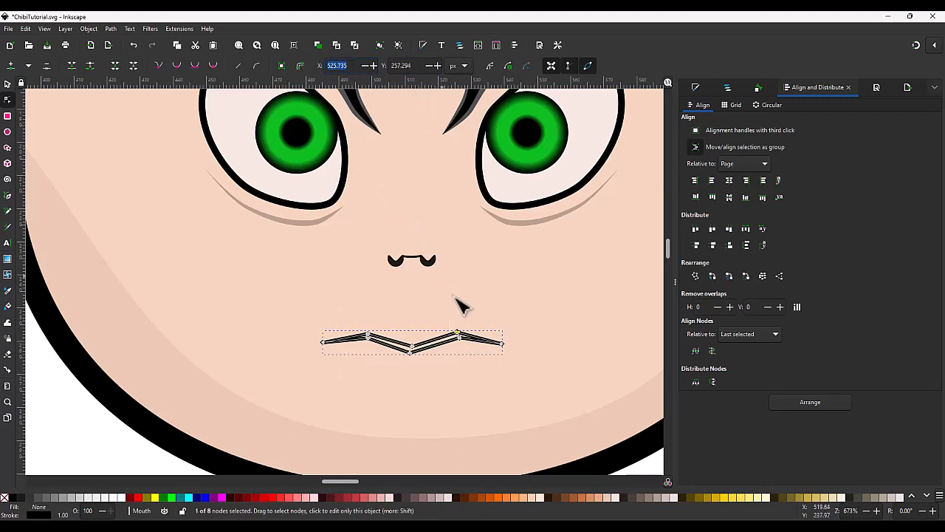
drag(480, 386, 439, 336)
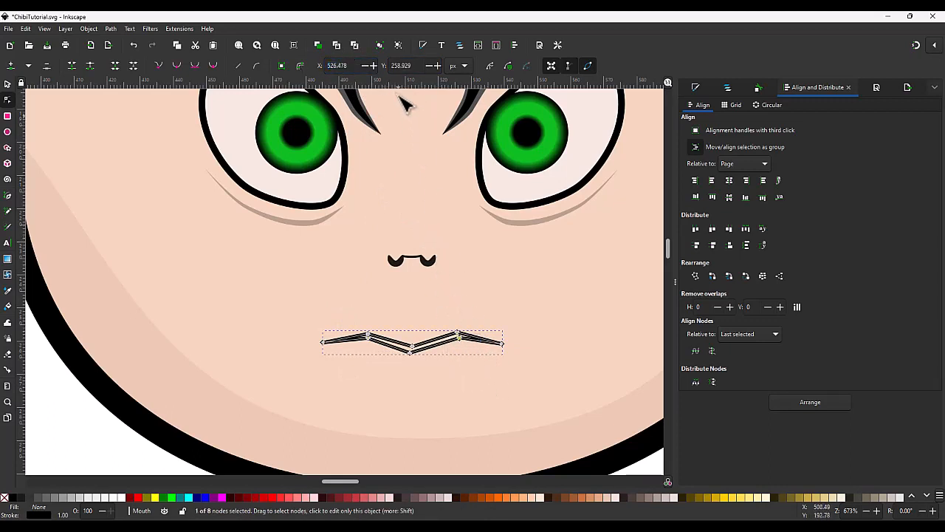
drag(357, 66, 324, 66)
text(525.735)
key(Tab)
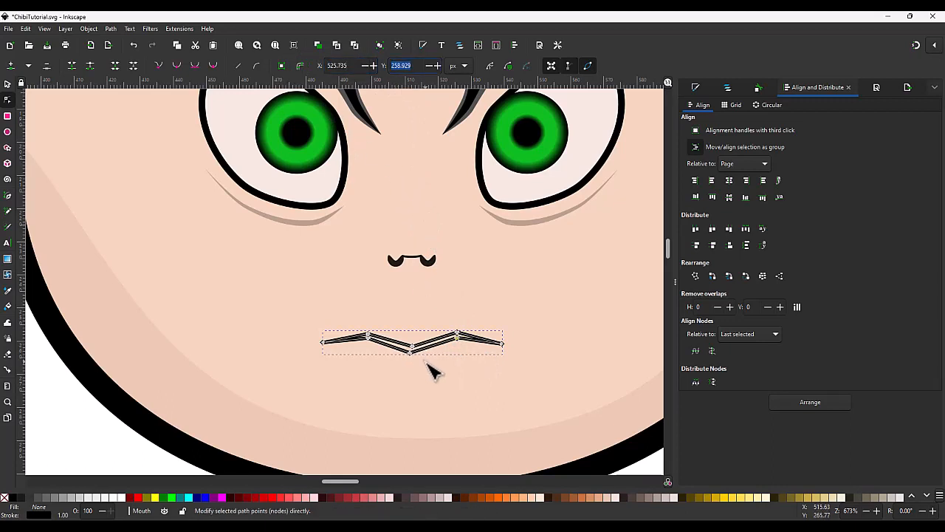
Set the X position of the central dip's lower node to 512.209 px to match the node above it.
drag(402, 323, 421, 353)
drag(356, 66, 307, 77)
key(ctrl+c)
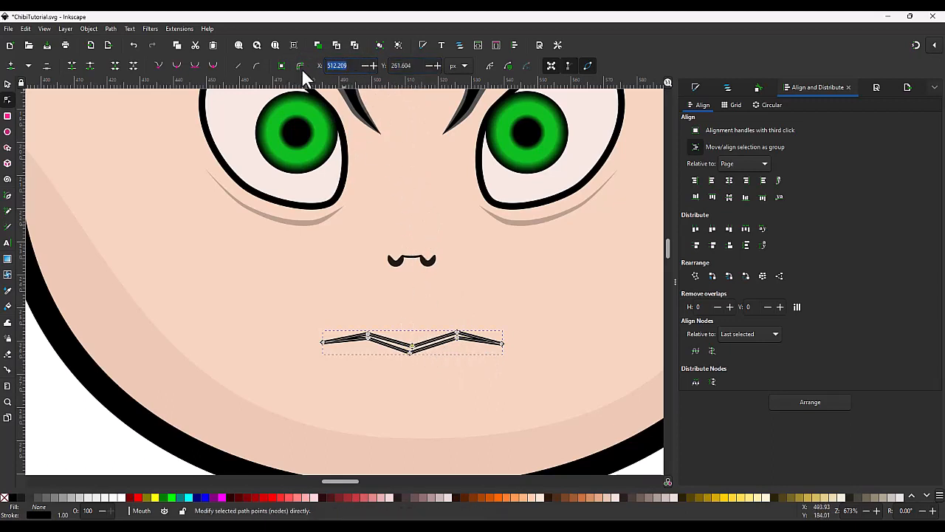
drag(425, 372, 403, 350)
drag(350, 66, 319, 66)
key(ctrl+v)
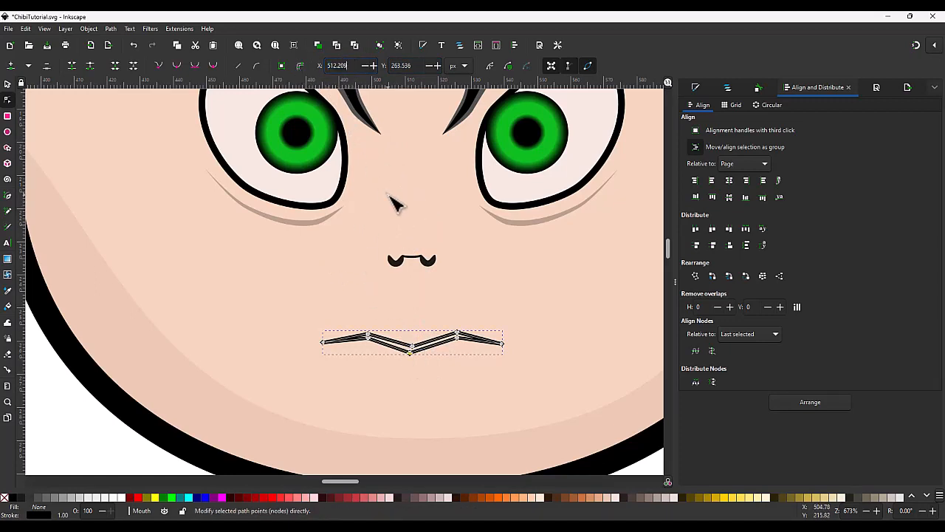
key(Tab)
text(s)
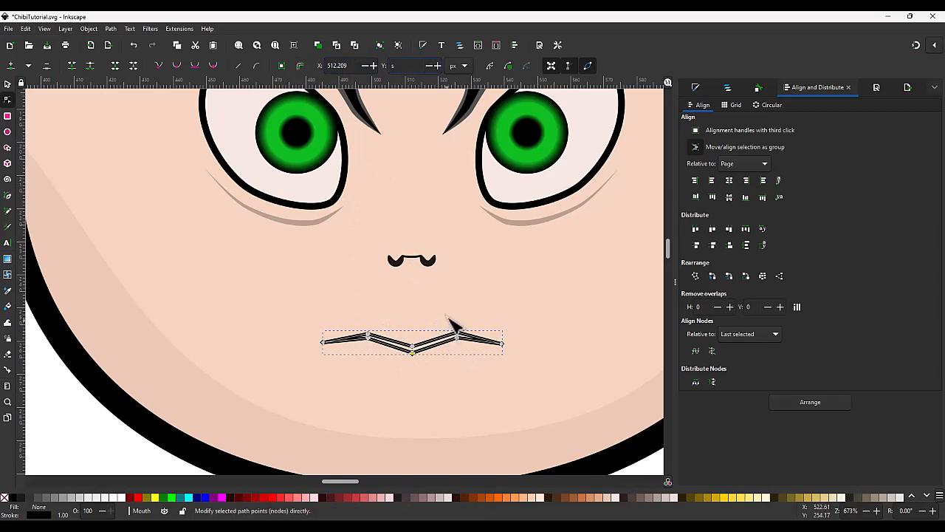
key(Return)
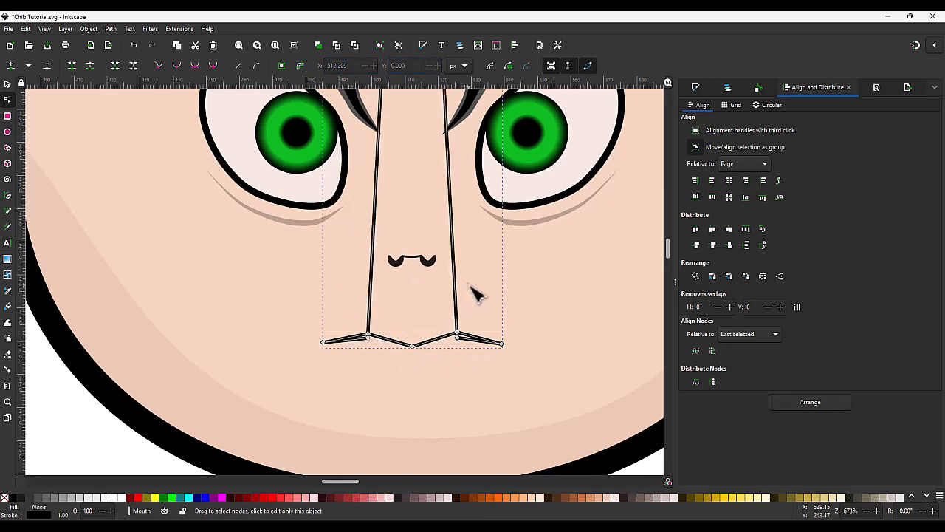
key(ctrl+z)
Centre the mouth path horizontally relative to the page.
key(s)
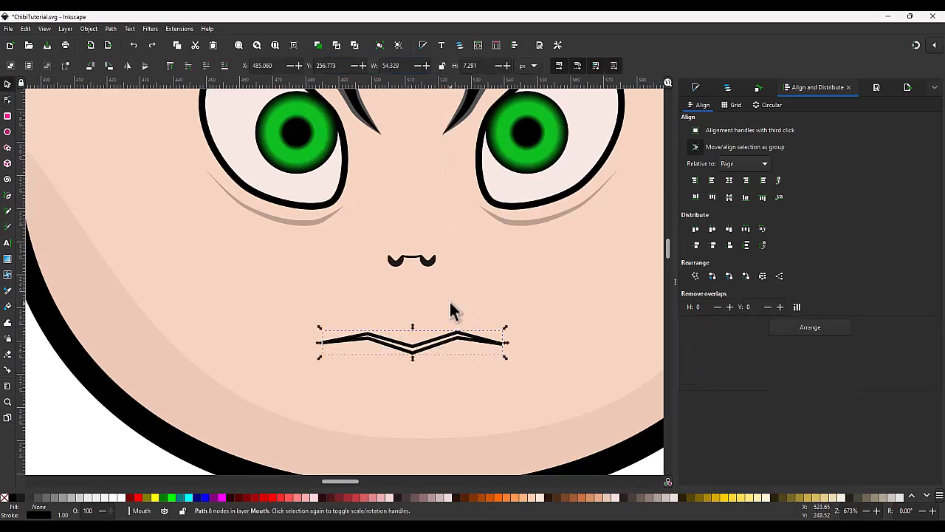
click(744, 163)
click(748, 163)
click(730, 180)
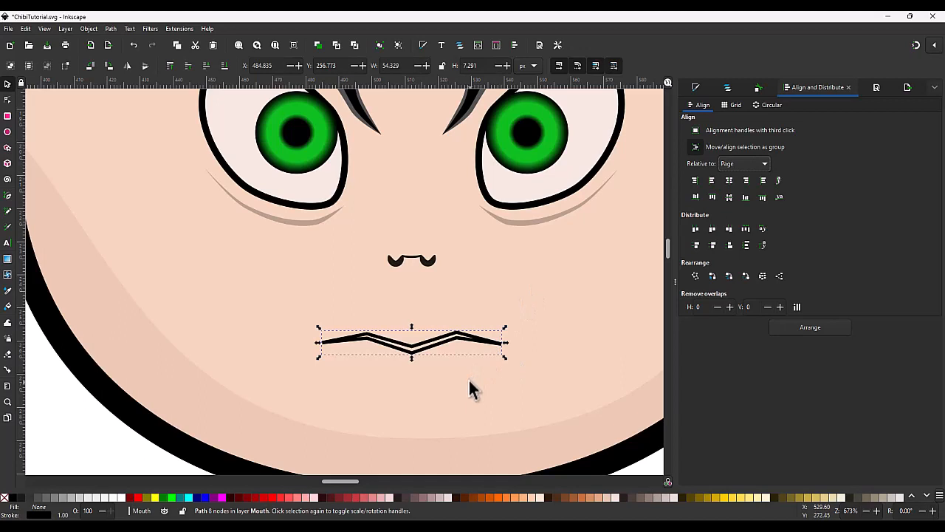
Make the six inner nodes of the mouth smooth, leaving both corner nodes sharp.
key(n)
drag(487, 389, 343, 299)
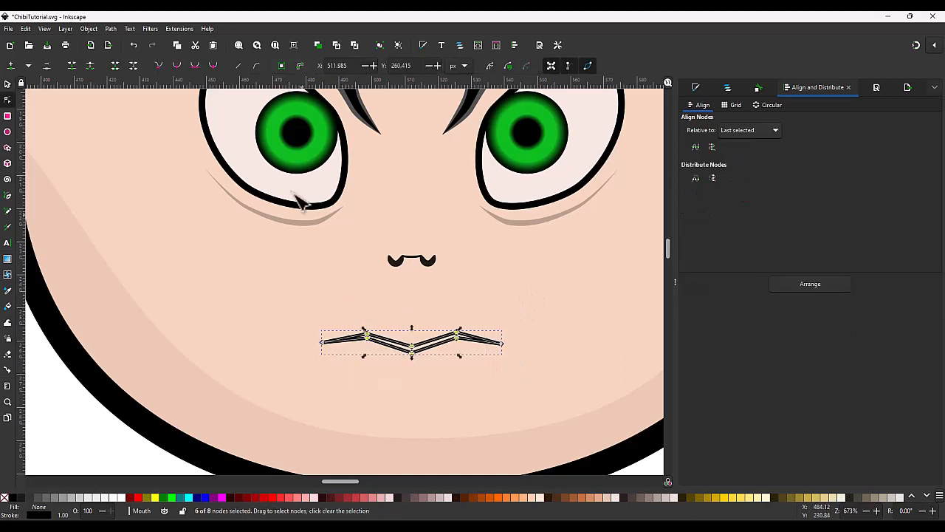
click(176, 65)
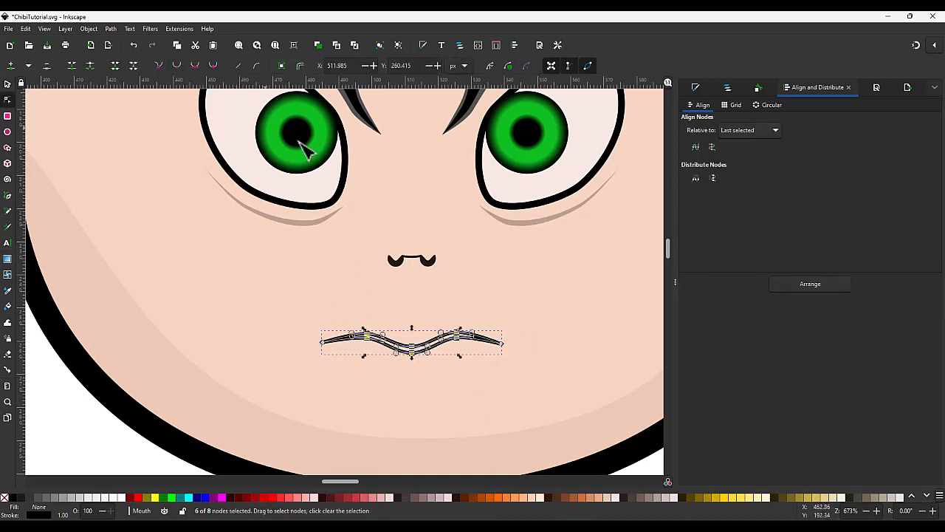
click(488, 296)
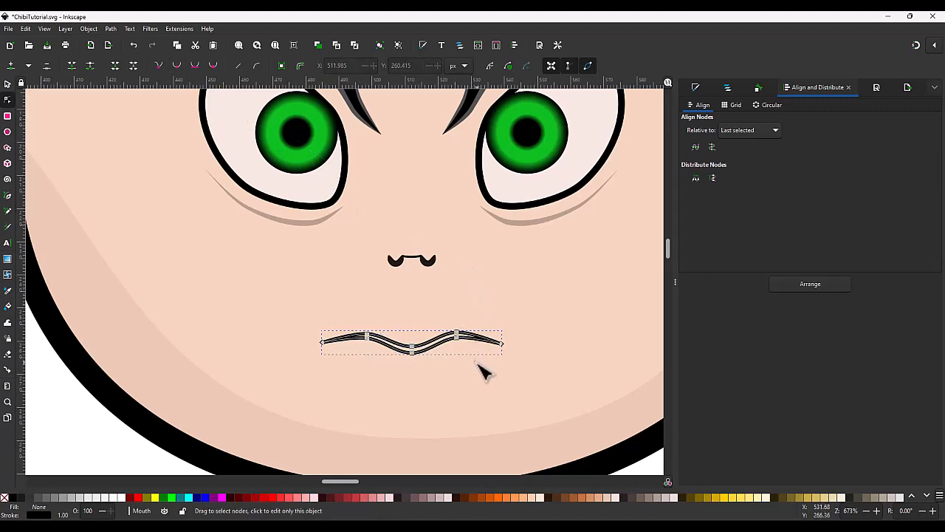
Fill the mouth path with flat black.
drag(473, 373, 446, 332)
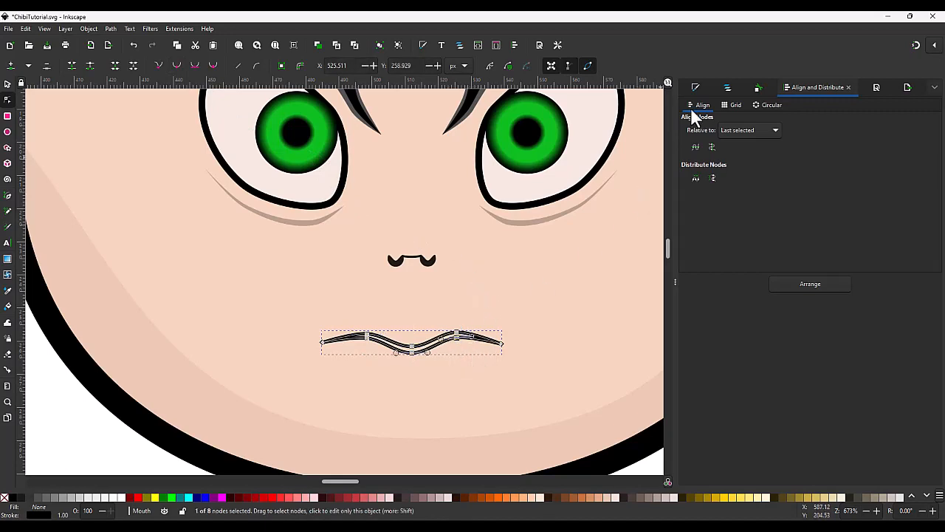
key(ctrl+shift+f)
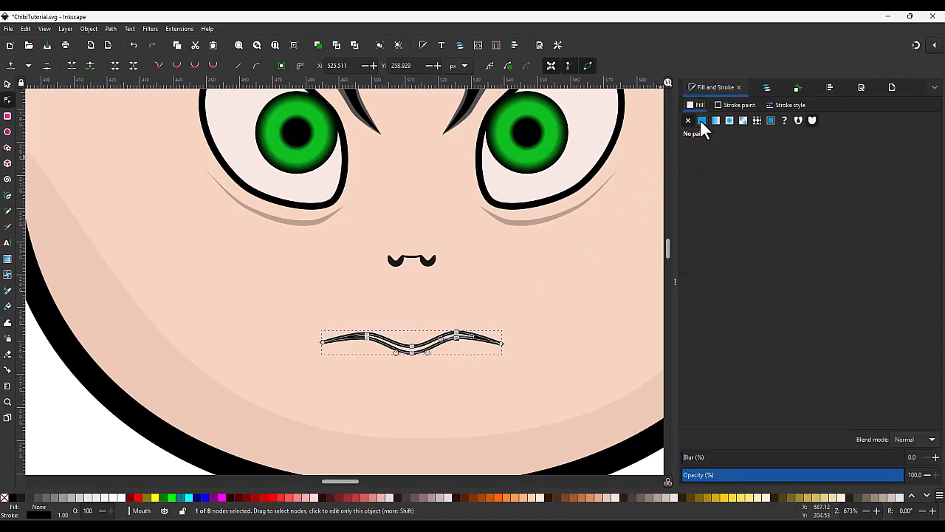
click(700, 121)
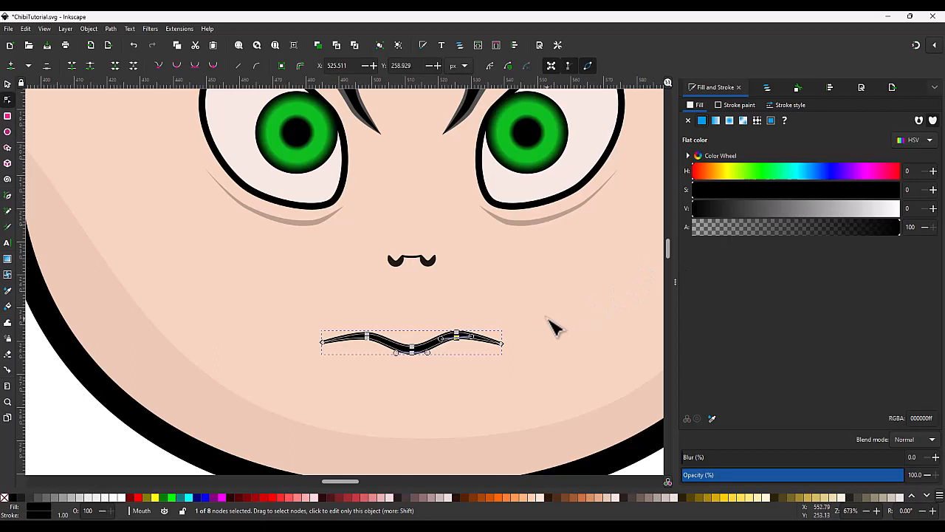
Set the mouth's stroke width to 0.75 px.
ctrl+scroll(511, 349, up, 2)
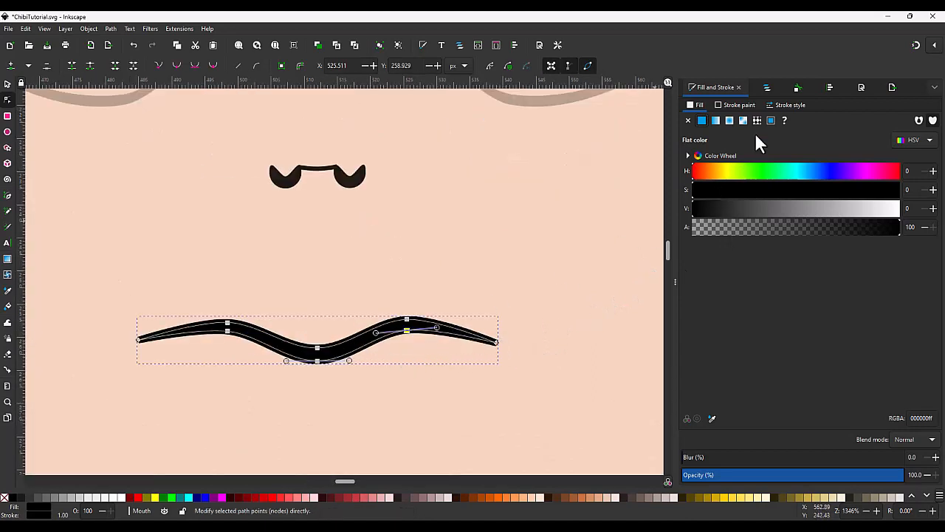
click(787, 105)
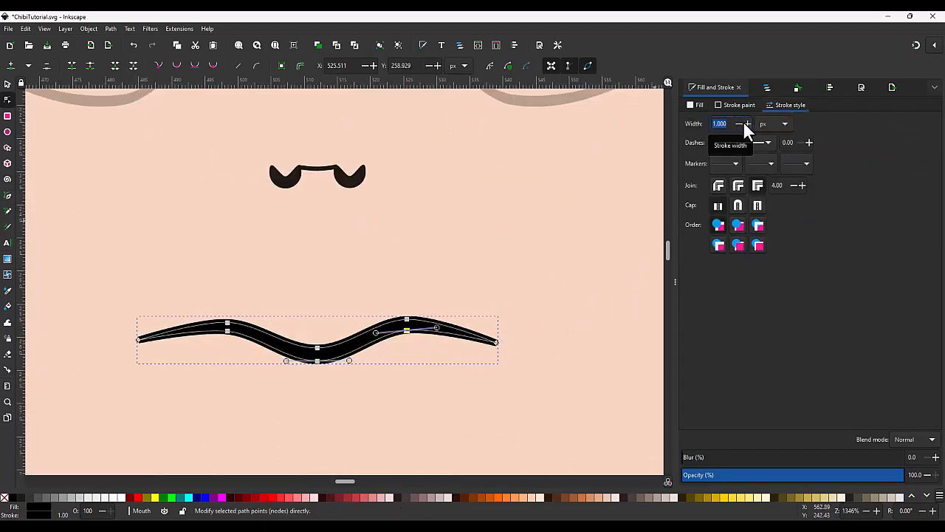
key(BackSpace)
text(.75)
key(Return)
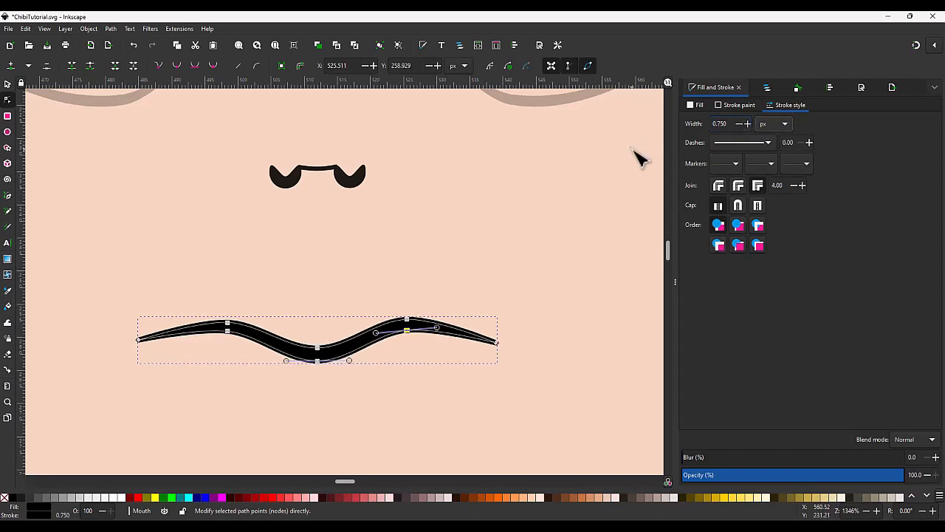
Lighten the mouth's stroke to dark grey 262626 by setting its HSV value to 15.
click(735, 105)
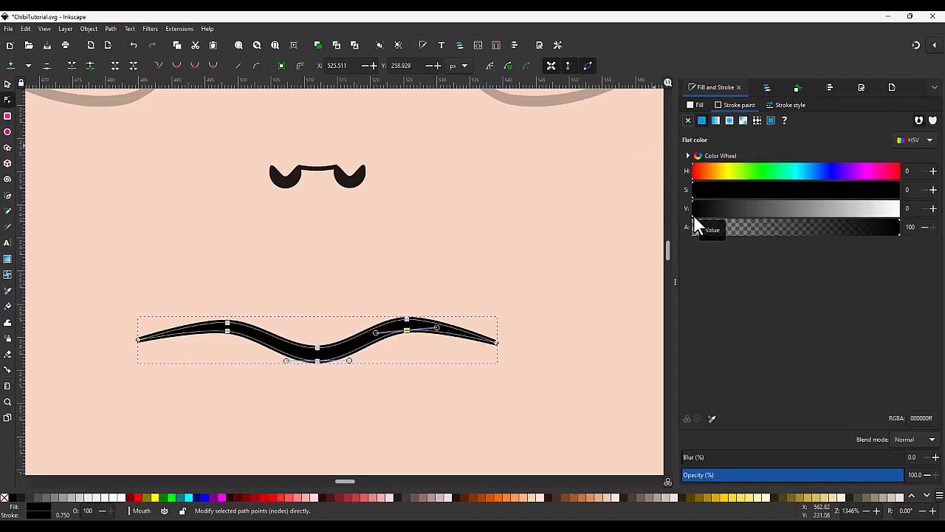
drag(701, 214, 708, 214)
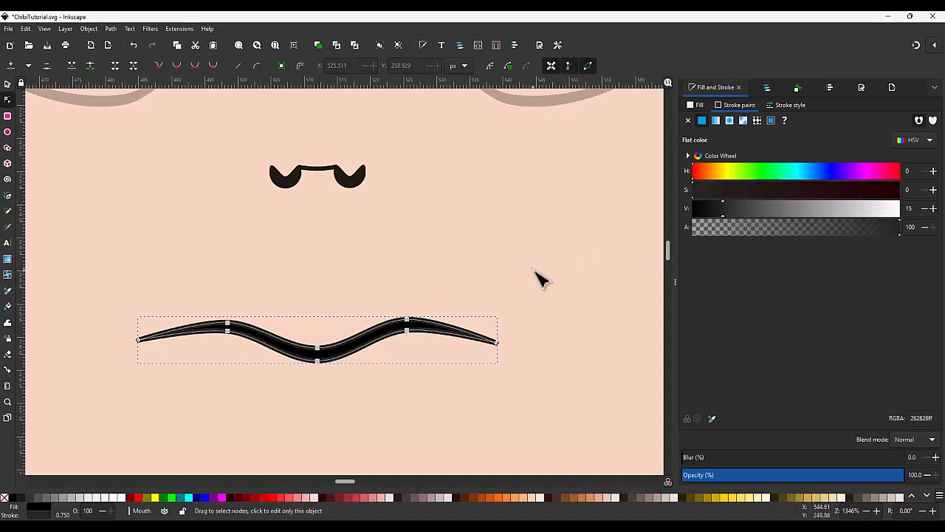
click(447, 286)
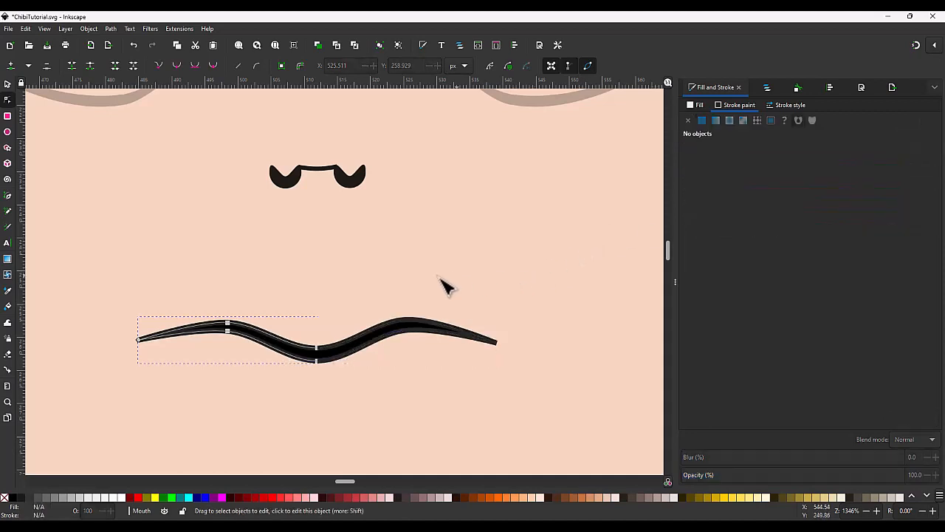
Move the three lower-edge nodes of the mouth, at both peaks and the central dip, slightly down to thicken it.
click(373, 332)
drag(434, 381, 392, 322)
drag(356, 400, 298, 338)
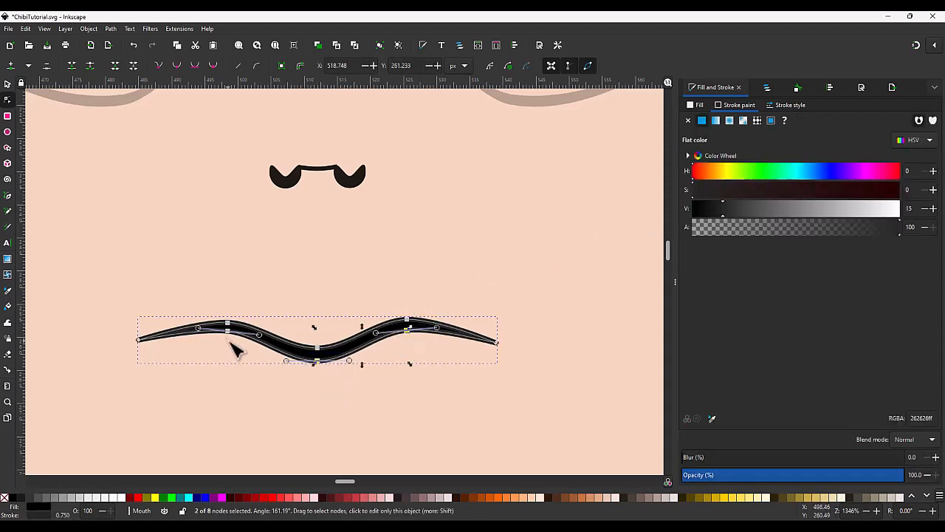
drag(250, 383, 235, 342)
drag(229, 338, 228, 343)
scroll(310, 334, down, 5)
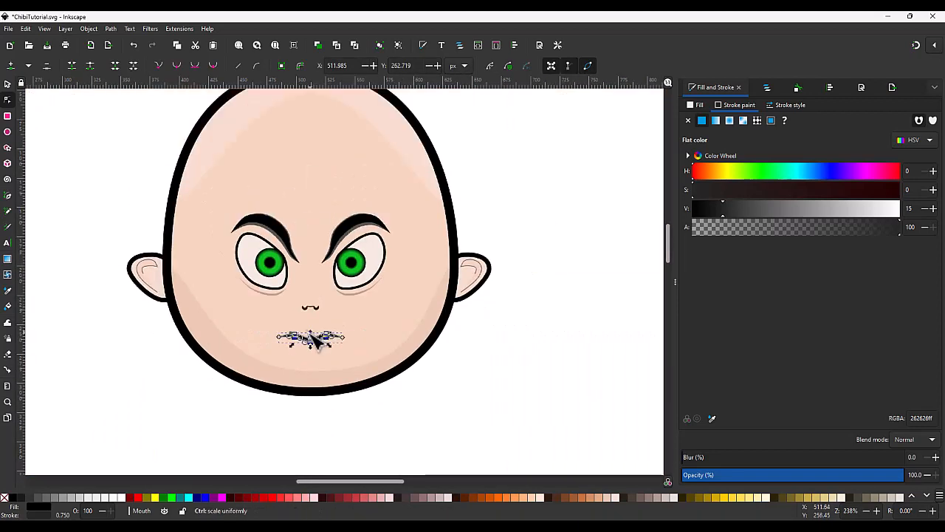
key(s)
click(310, 411)
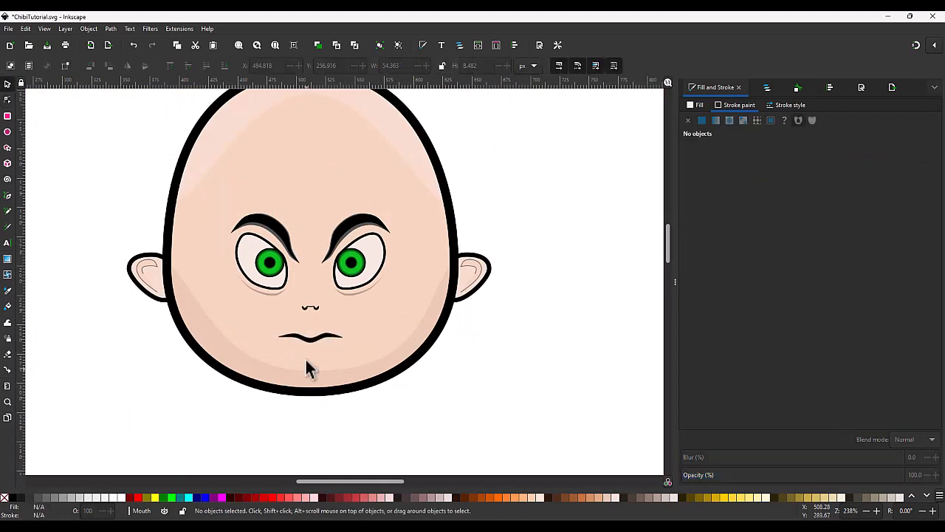
Move the finished mouth straight down to the blank area below the head.
click(310, 341)
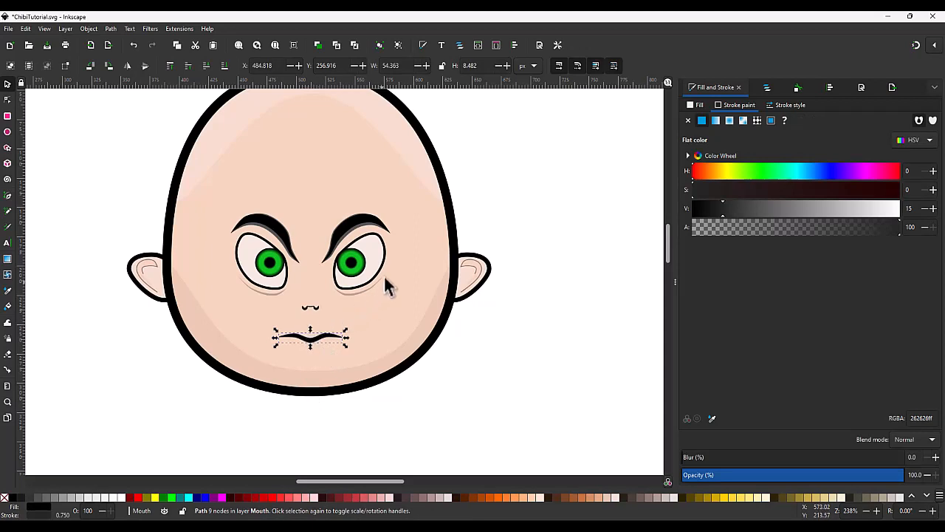
click(494, 330)
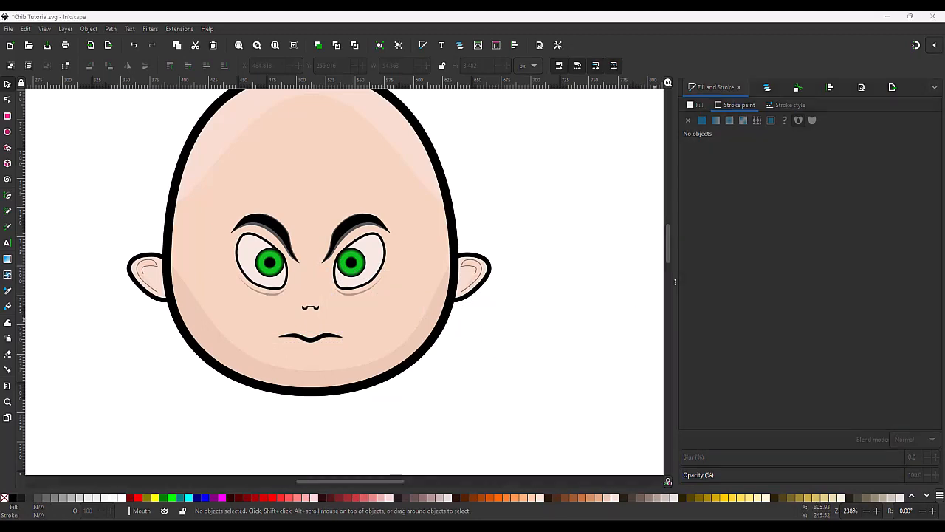
click(322, 340)
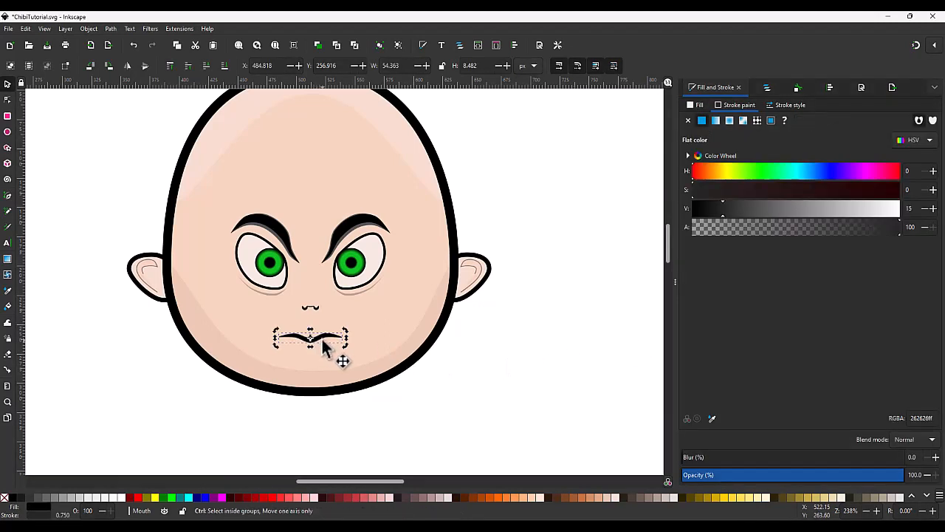
drag(322, 341, 329, 436)
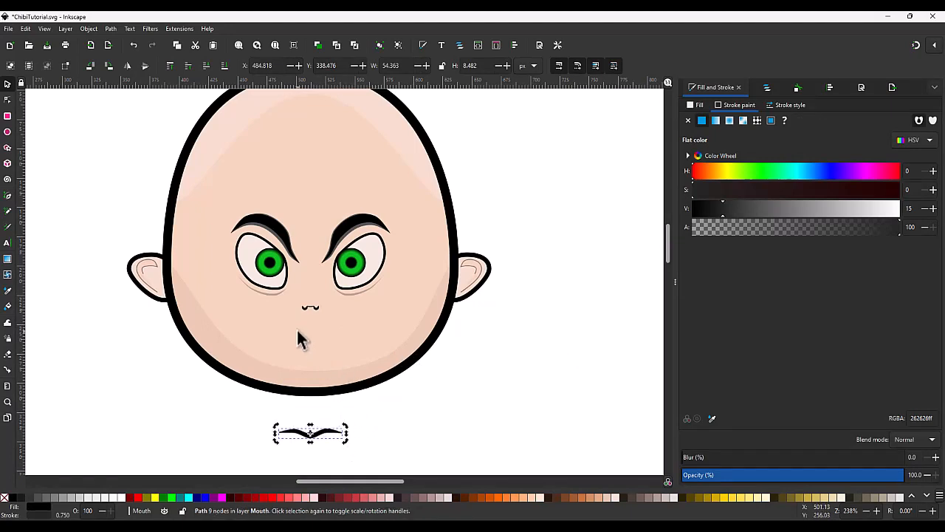
Draw a closed, flat three-node path below the nose, with two corners and a slightly raised middle, as a second mouth.
key(b)
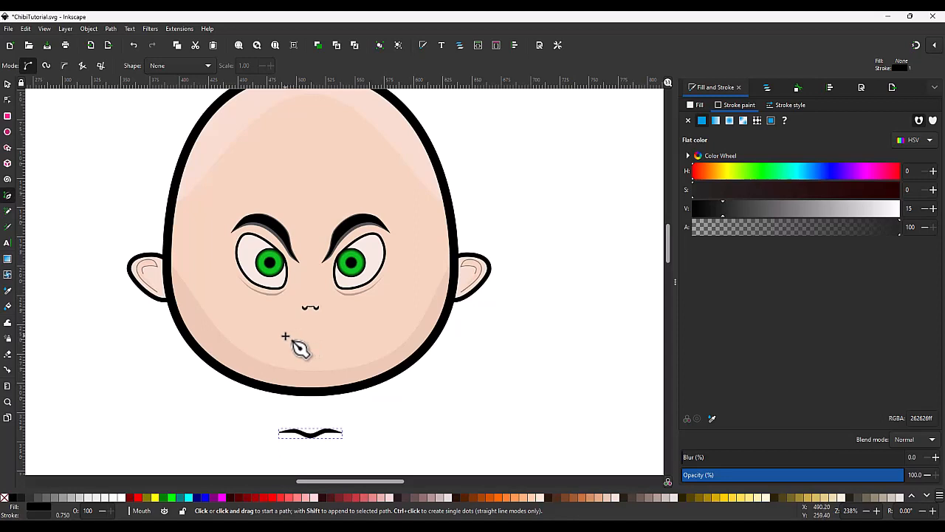
click(285, 336)
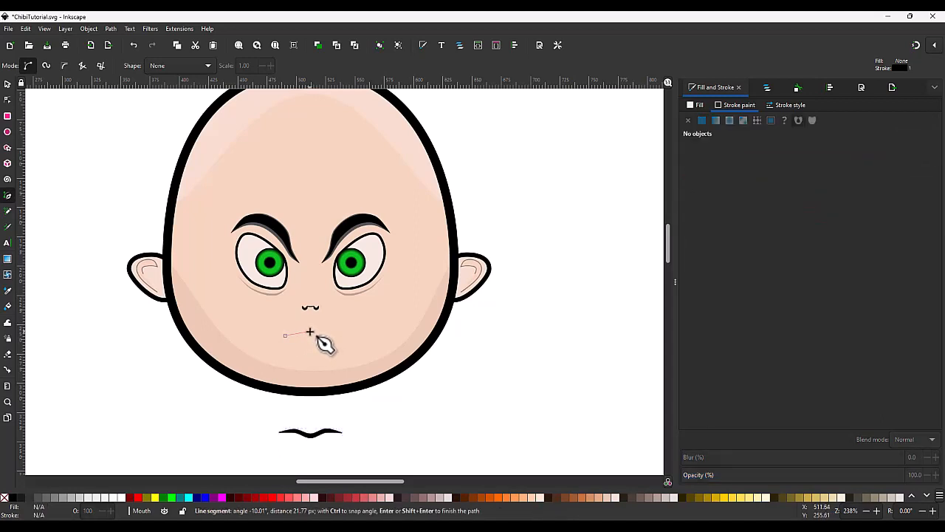
click(310, 332)
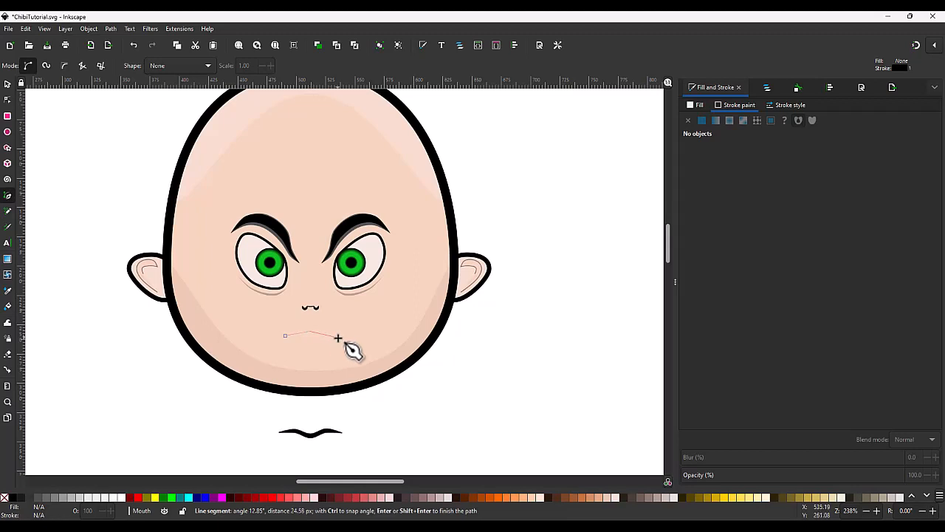
click(338, 337)
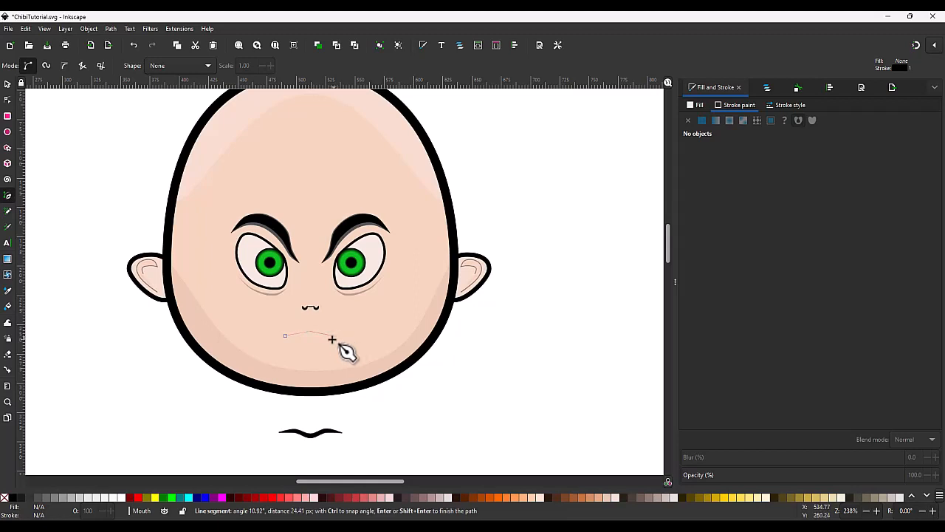
click(285, 336)
Distribute the new mouth's three nodes evenly along the horizontal and centre the shape horizontally on the page.
key(n)
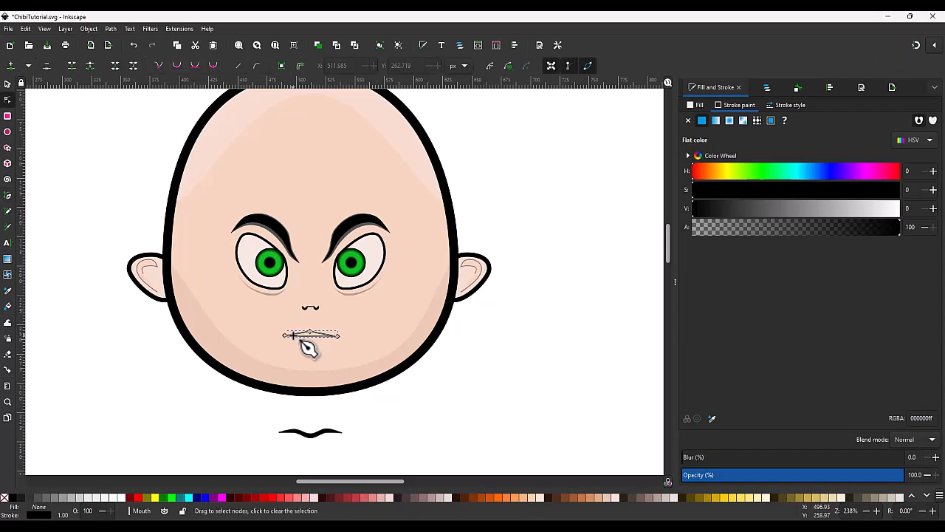
drag(348, 348, 284, 325)
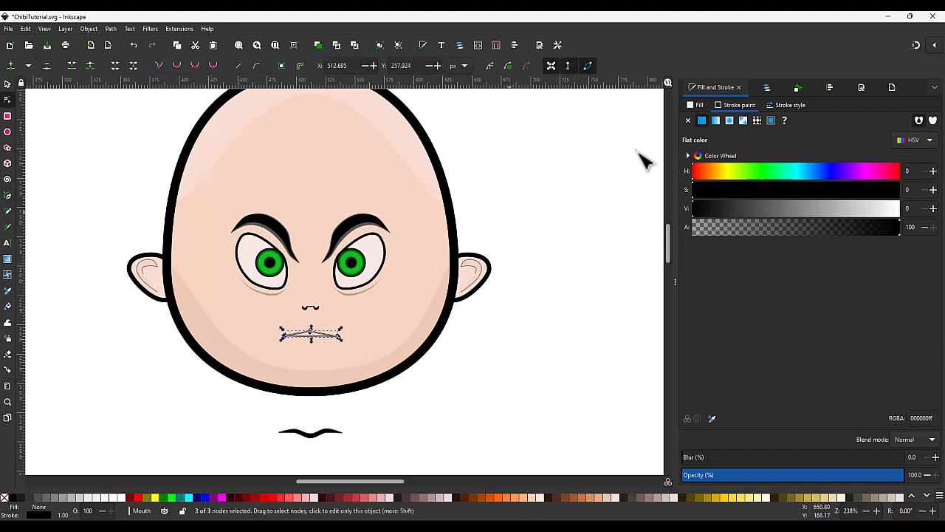
click(772, 88)
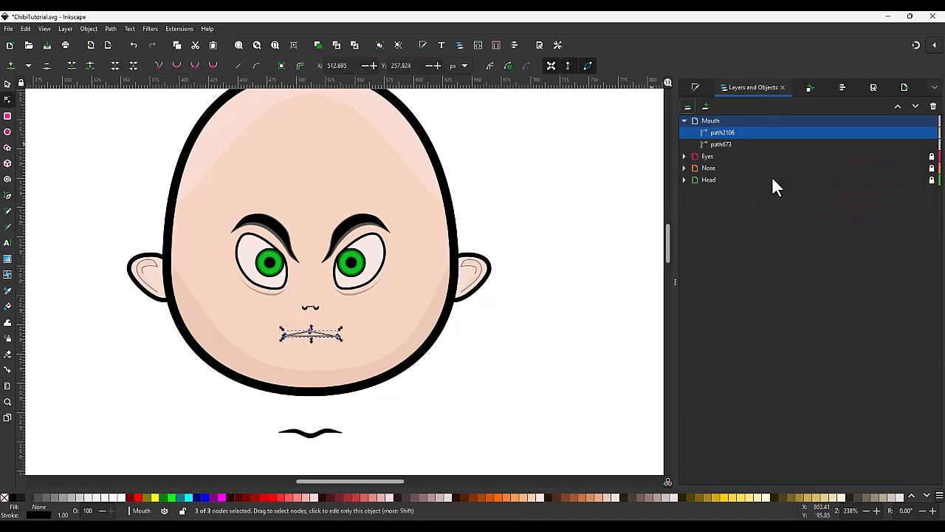
click(810, 88)
click(832, 87)
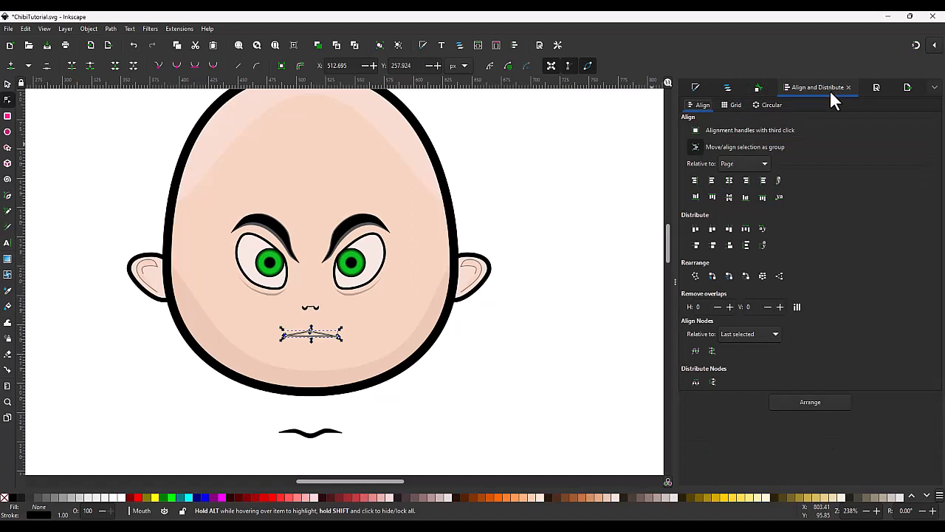
click(694, 381)
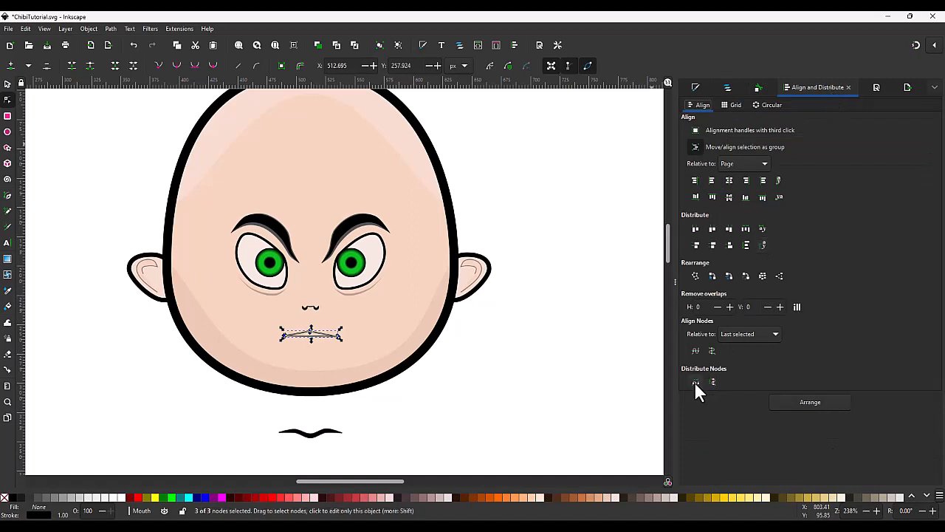
click(730, 180)
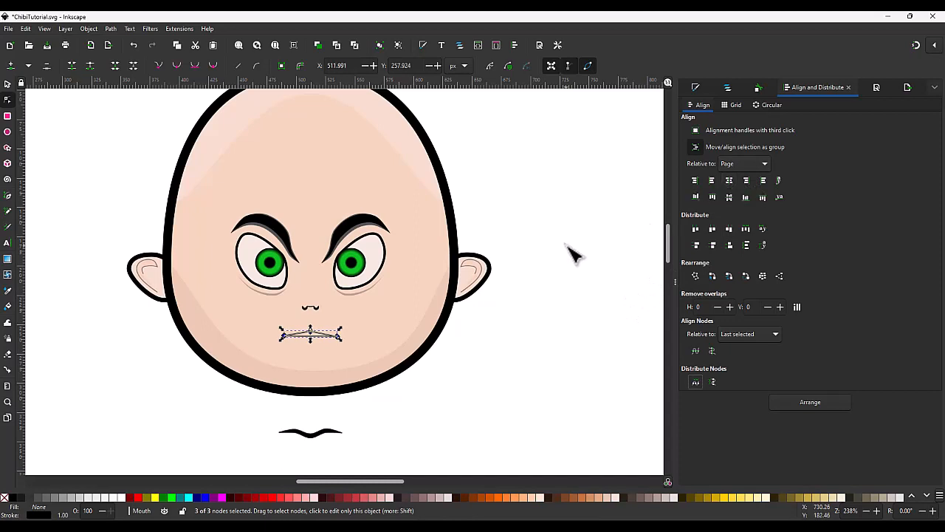
Fill the second mouth below the nose with a flat black colour.
key(s)
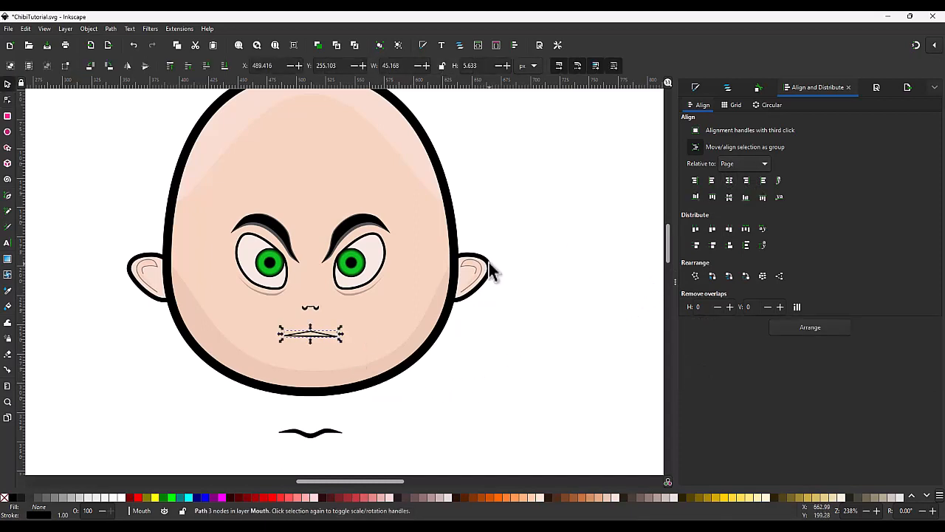
click(696, 87)
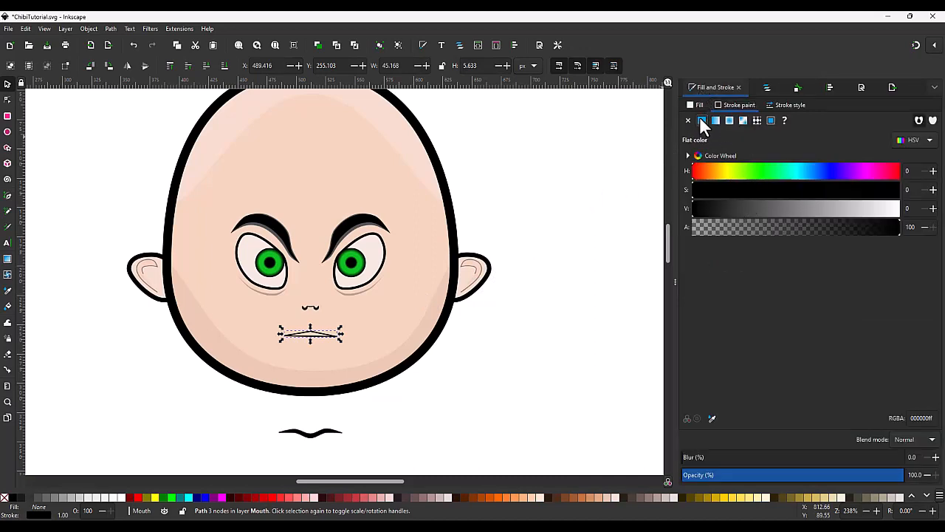
click(698, 105)
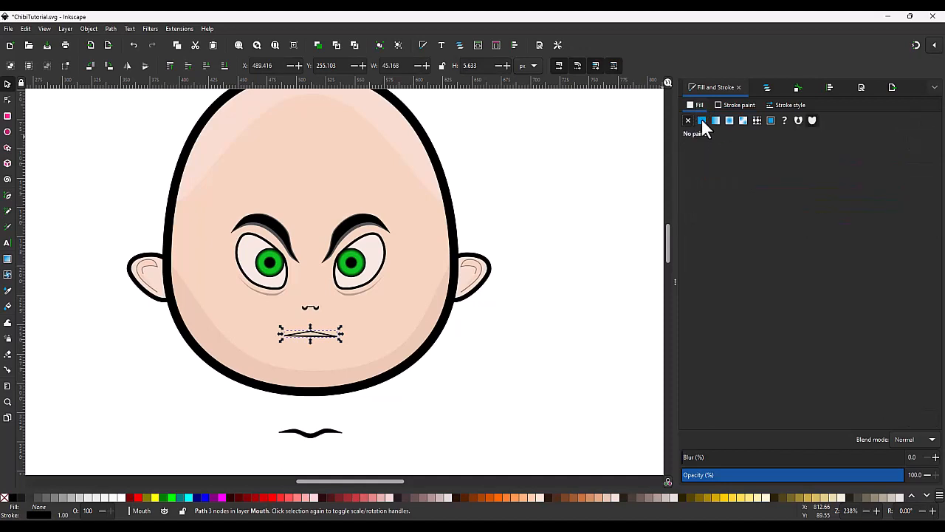
click(702, 120)
Smooth the mouth's upper middle node into a rounded curve and lower its two corner nodes slightly.
scroll(319, 349, up, 2)
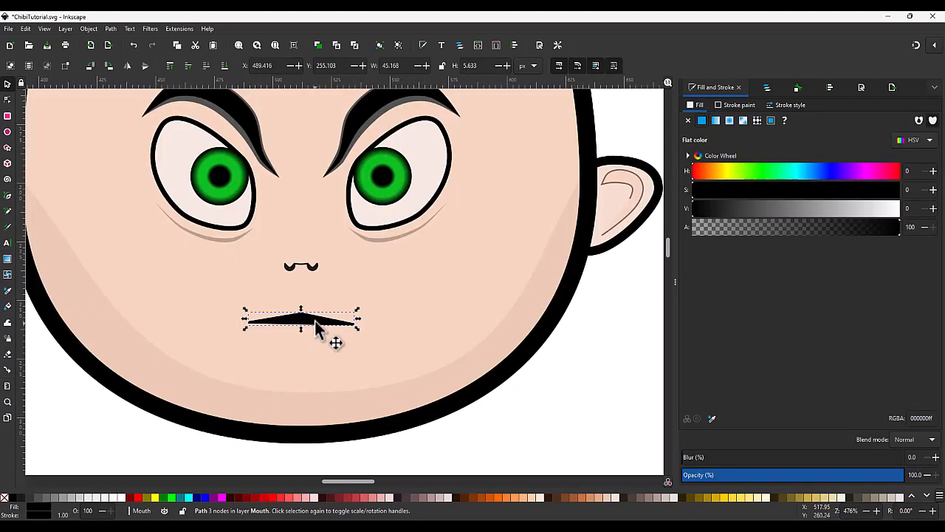
key(n)
drag(325, 341, 277, 284)
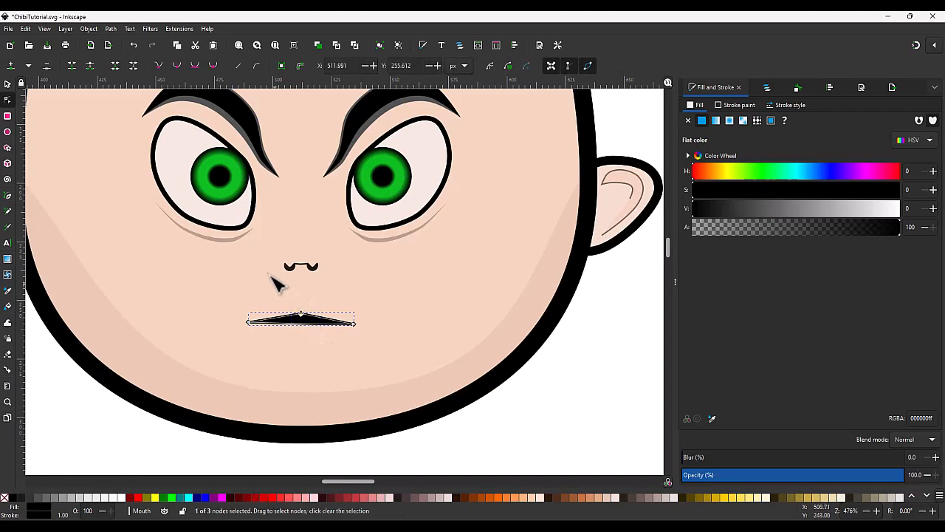
click(176, 66)
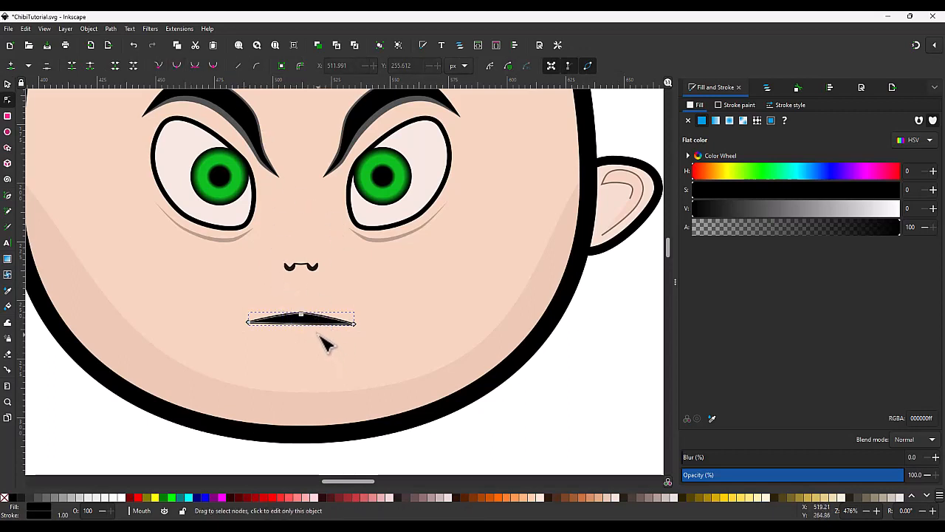
scroll(302, 333, up, 2)
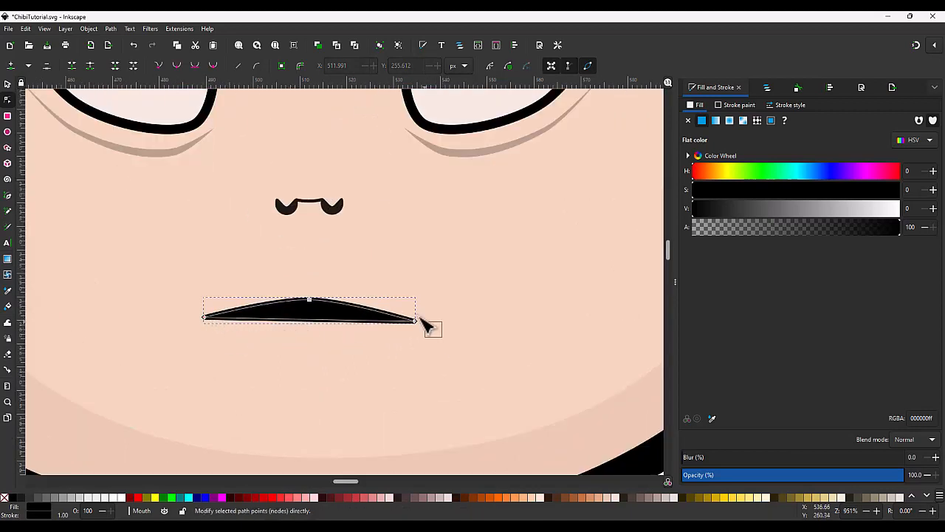
drag(276, 356, 205, 325)
scroll(205, 325, down, 4)
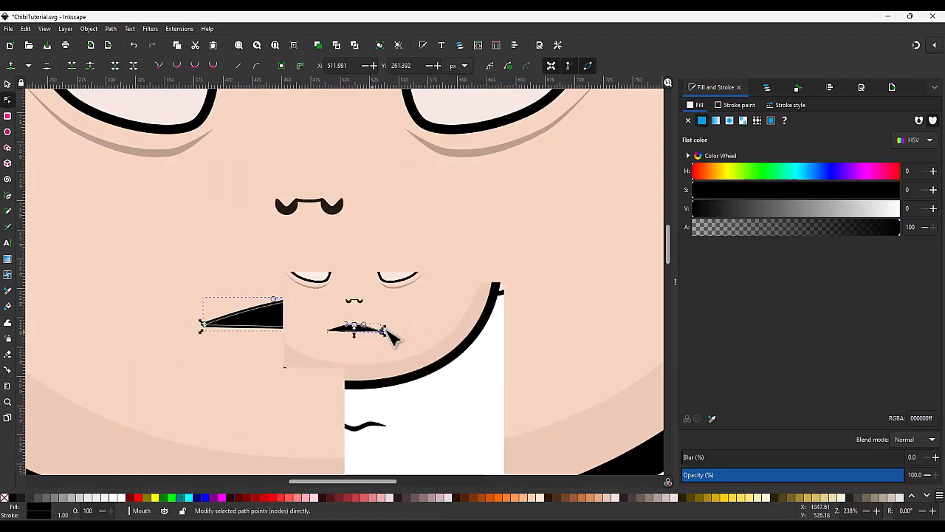
click(506, 386)
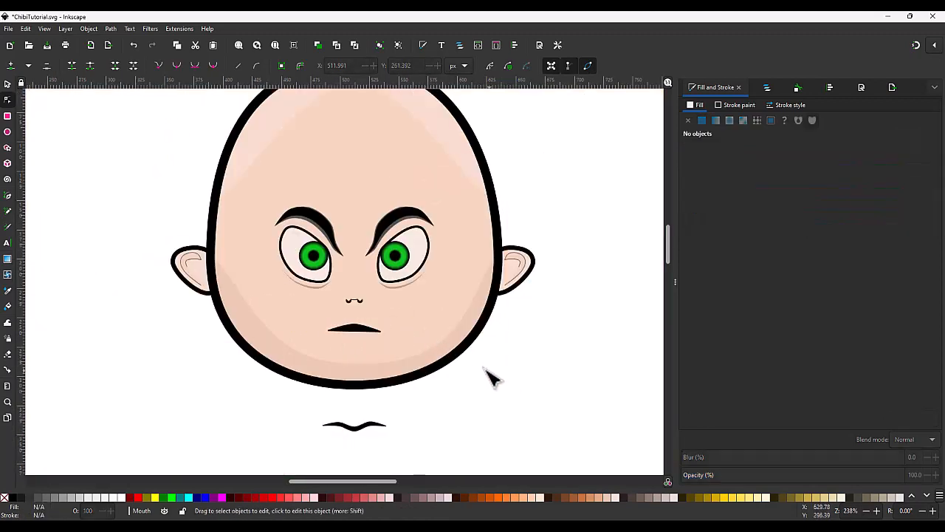
Move the second mouth straight down to the blank area beneath the wavy mouth.
click(361, 327)
key(s)
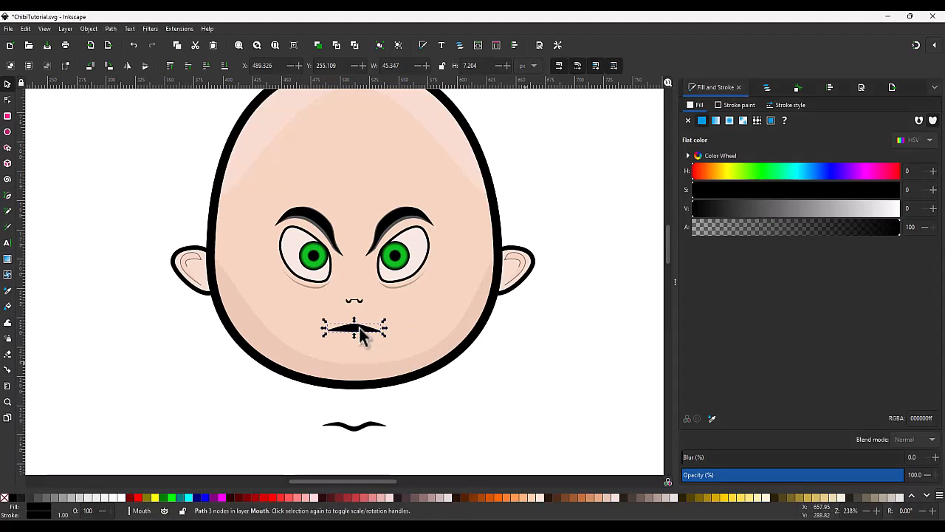
key(Escape)
drag(360, 329, 372, 481)
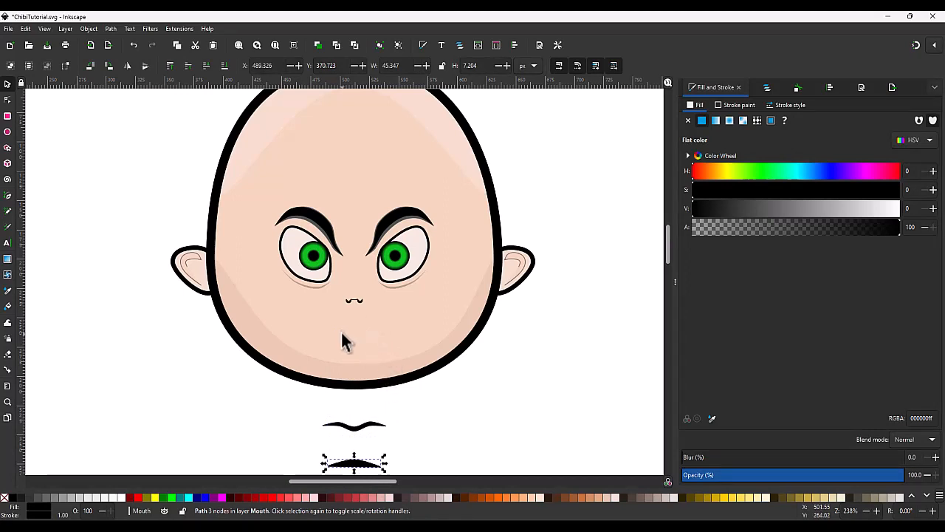
Draw a closed six-node frowning mouth below the nose, about 50 px wide, with a steep left end and a long tapered right end.
key(b)
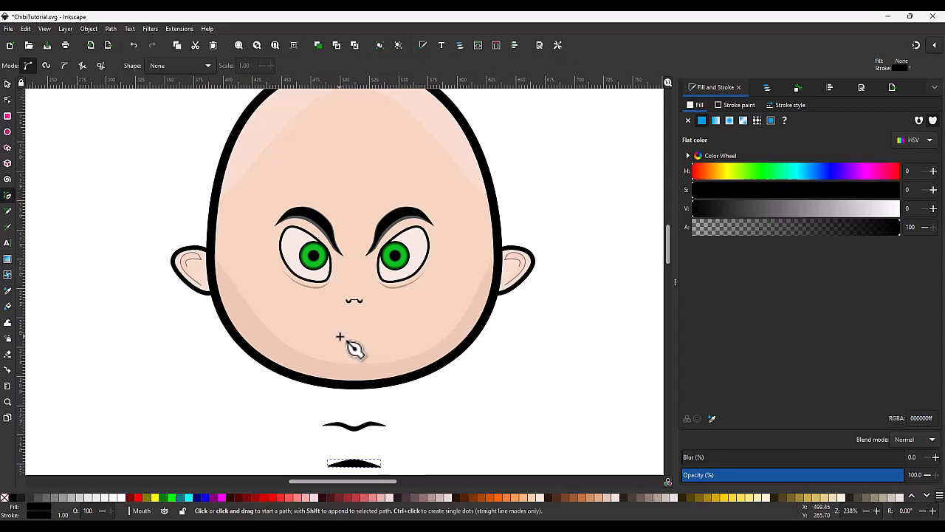
click(340, 336)
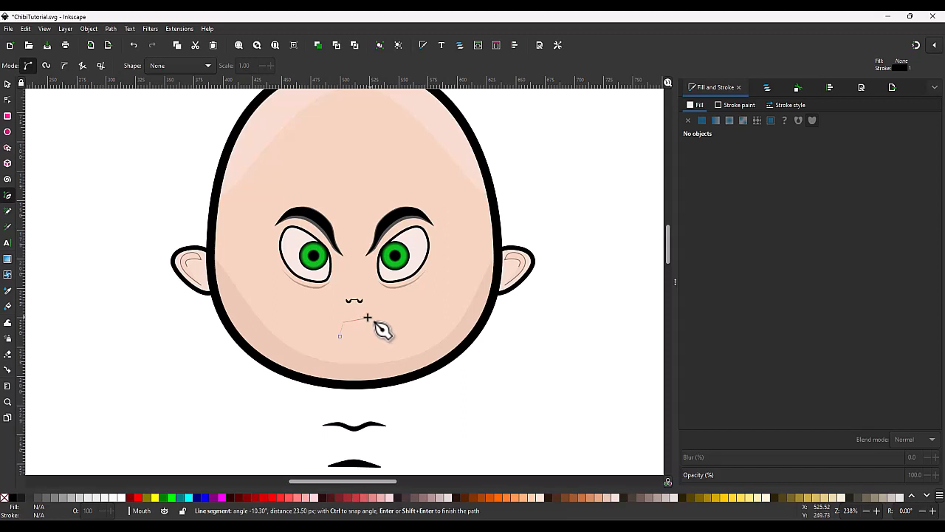
click(367, 318)
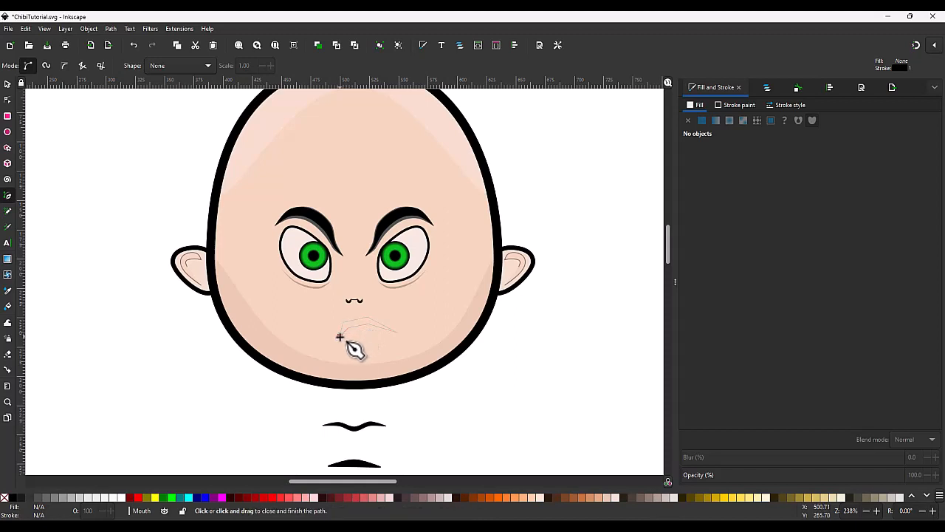
click(339, 338)
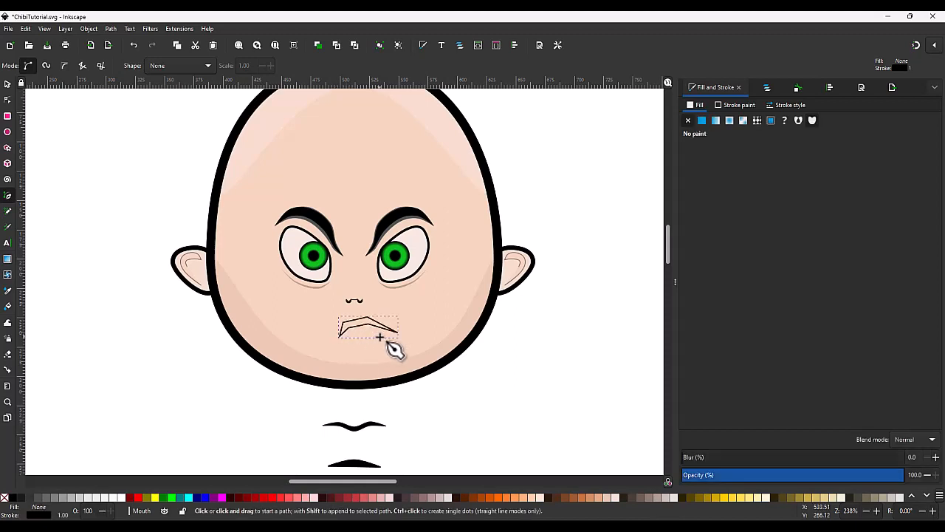
Smooth the four inner nodes of the frowning mouth and fill the shape with flat black.
key(n)
drag(404, 350, 314, 307)
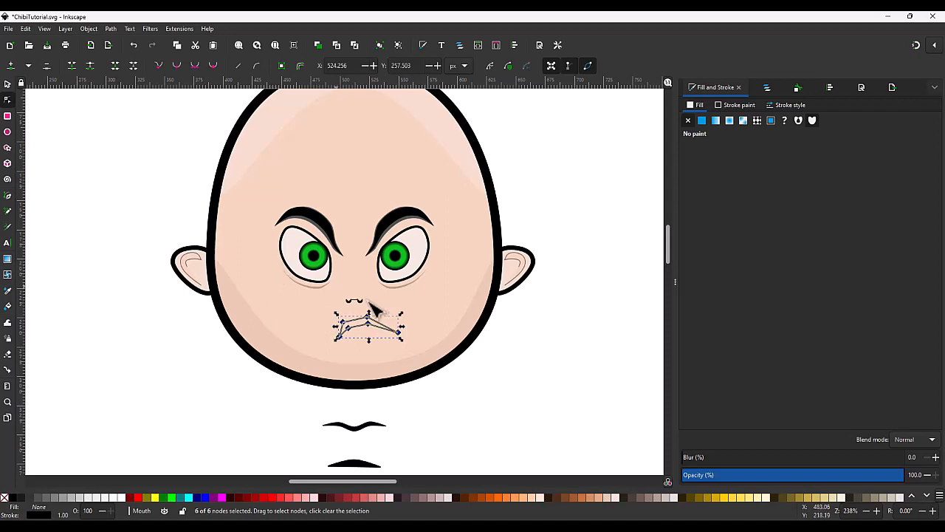
drag(386, 359, 340, 309)
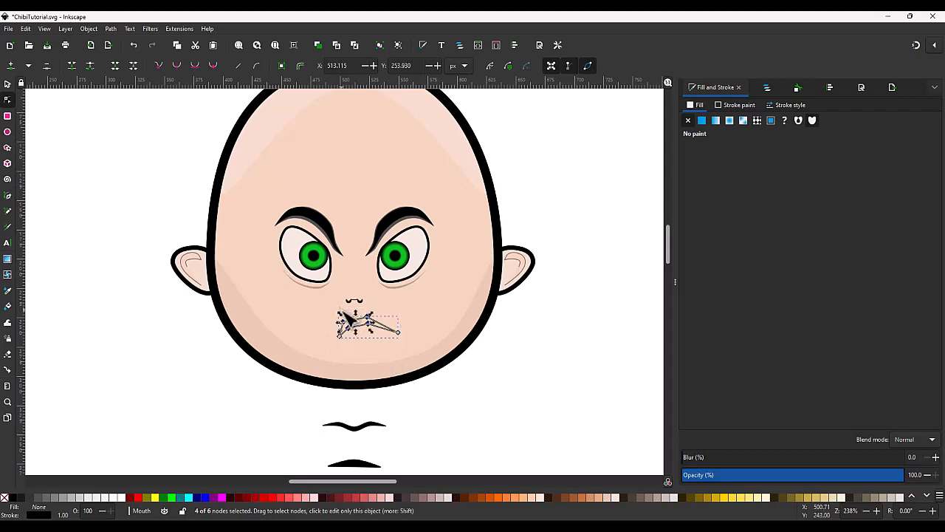
click(176, 64)
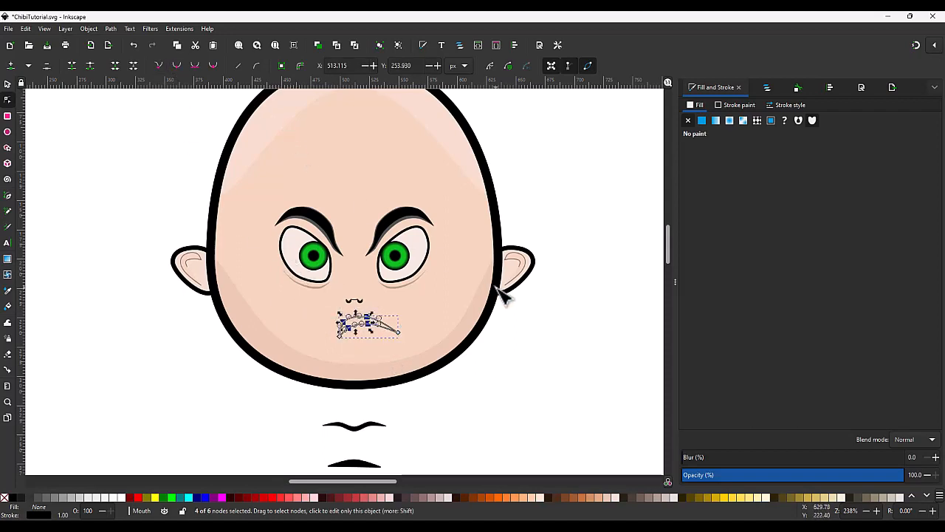
click(701, 121)
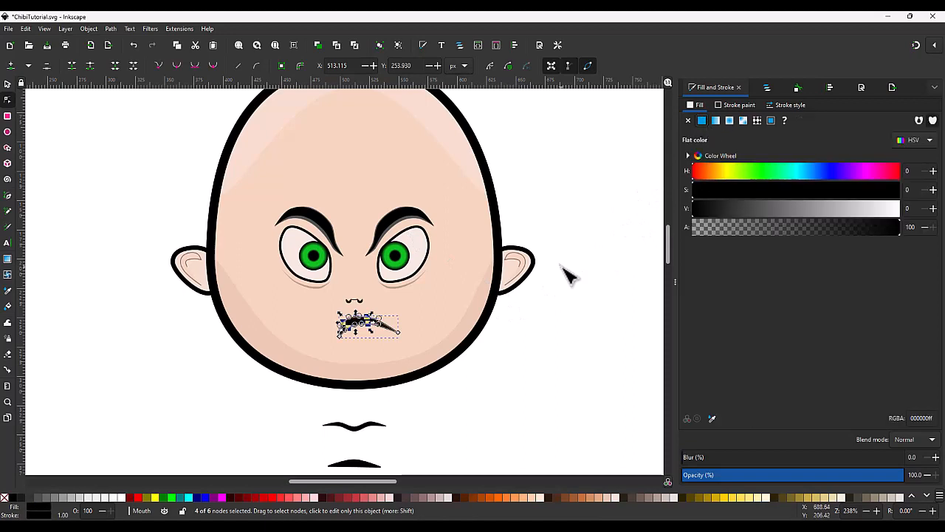
click(509, 387)
click(459, 378)
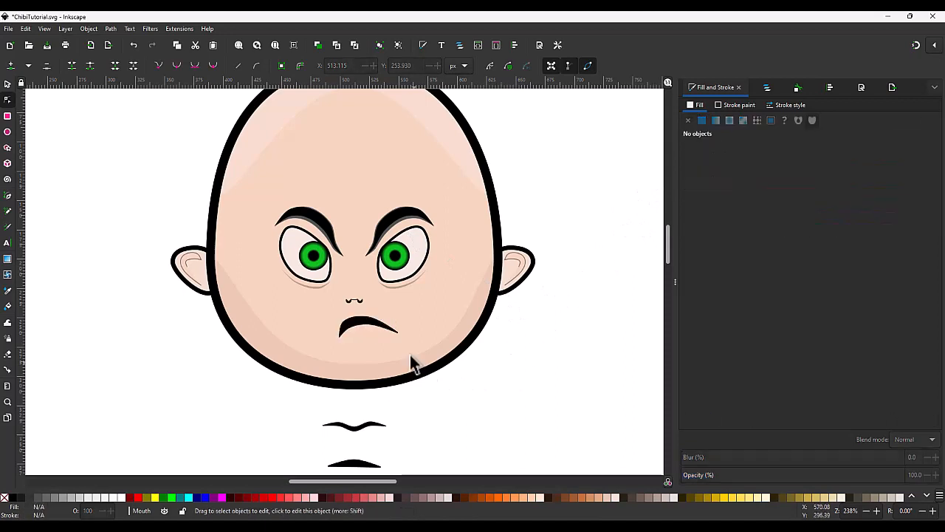
Reposition the frowning mouth slightly down and to the left beneath the nose, to about X 496, Y 259 px.
key(s)
click(366, 327)
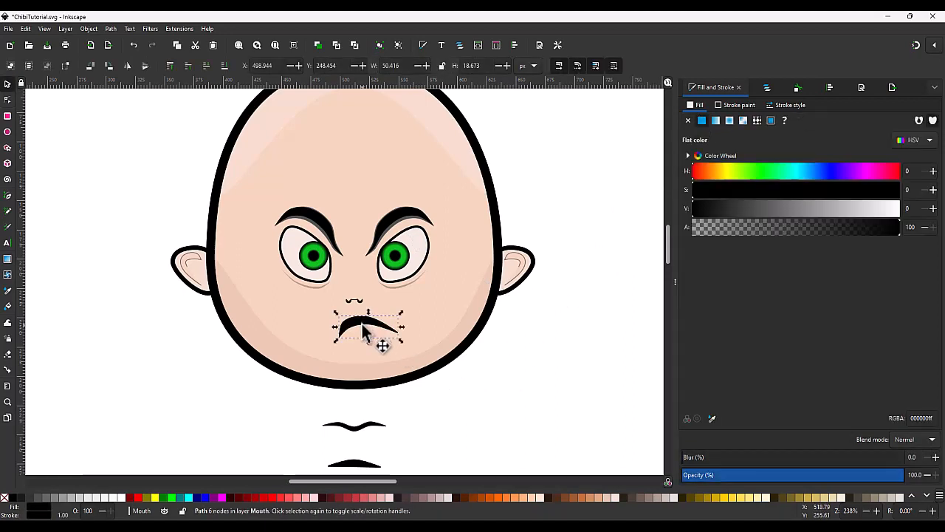
mouse_move(367, 327)
mouse_down()
mouse_move(363, 337)
mouse_move(373, 334)
mouse_move(363, 333)
mouse_up()
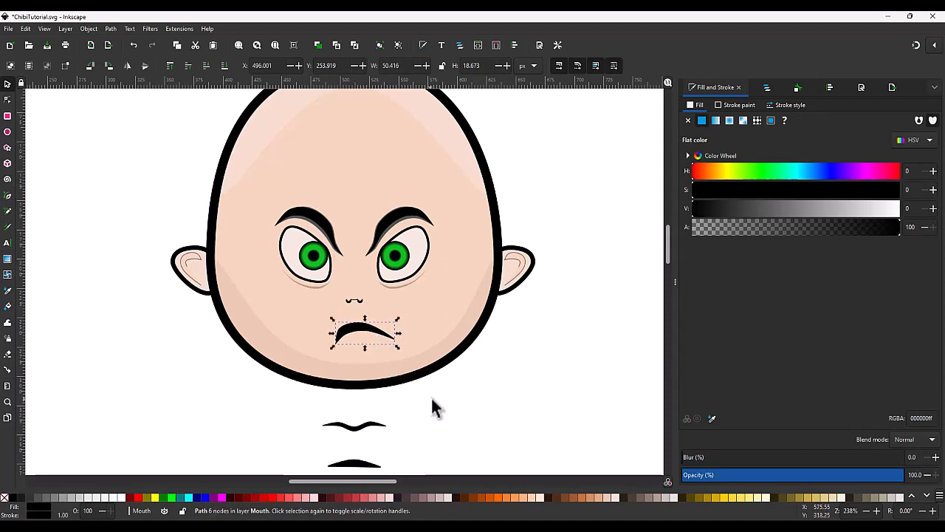
click(432, 395)
scroll(436, 378, down, 1)
scroll(436, 380, down, 2)
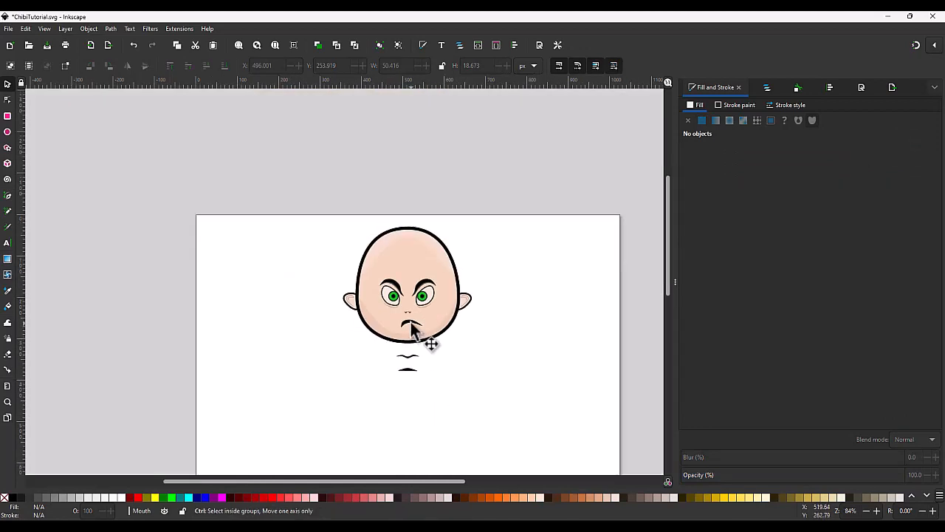
drag(411, 323, 409, 325)
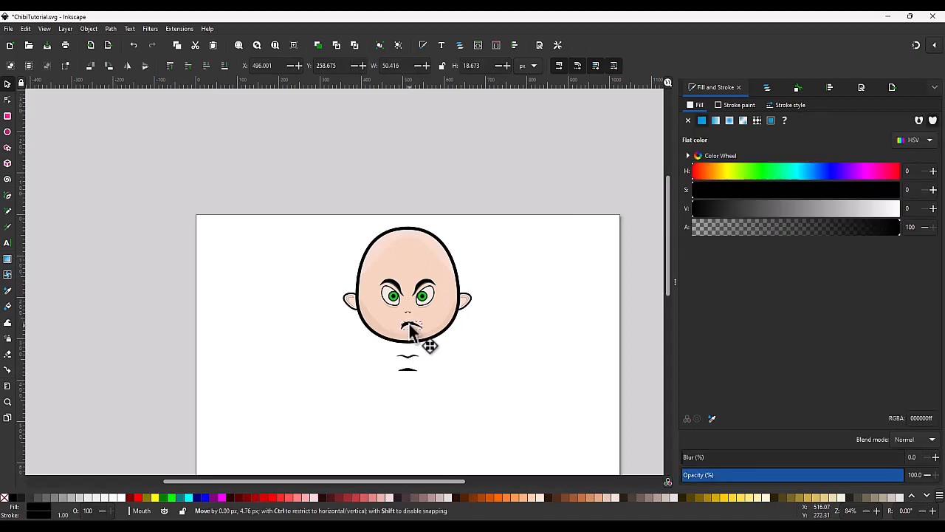
click(474, 327)
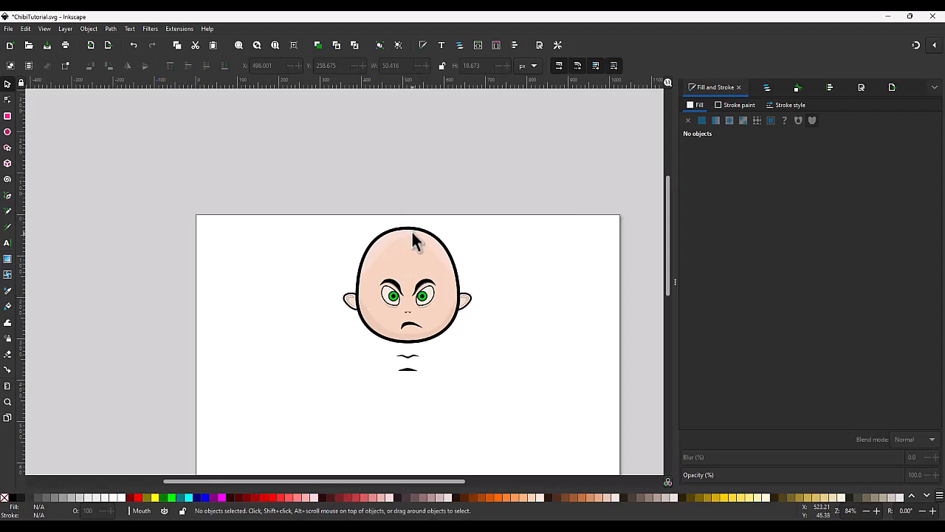
Unlock the Head layer and open the forehead highlight shape inside the head group for node editing.
click(772, 89)
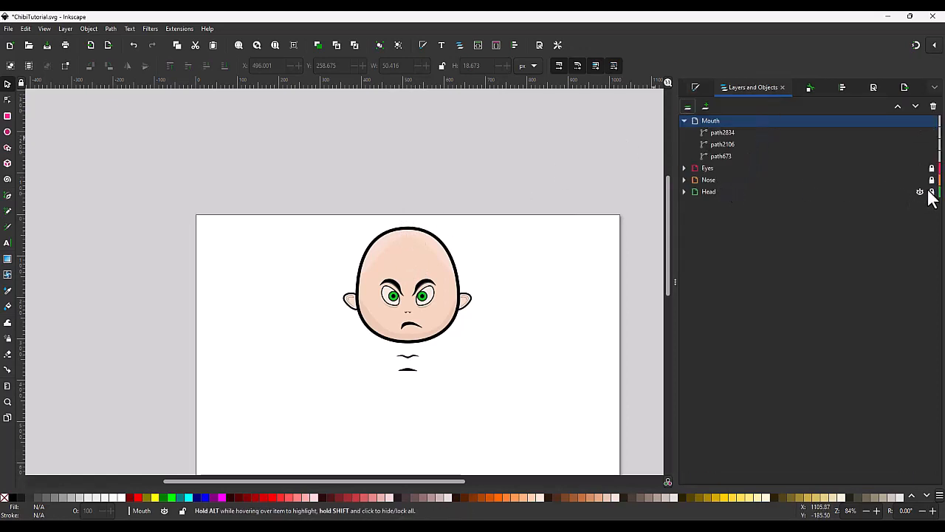
scroll(405, 237, up, 2)
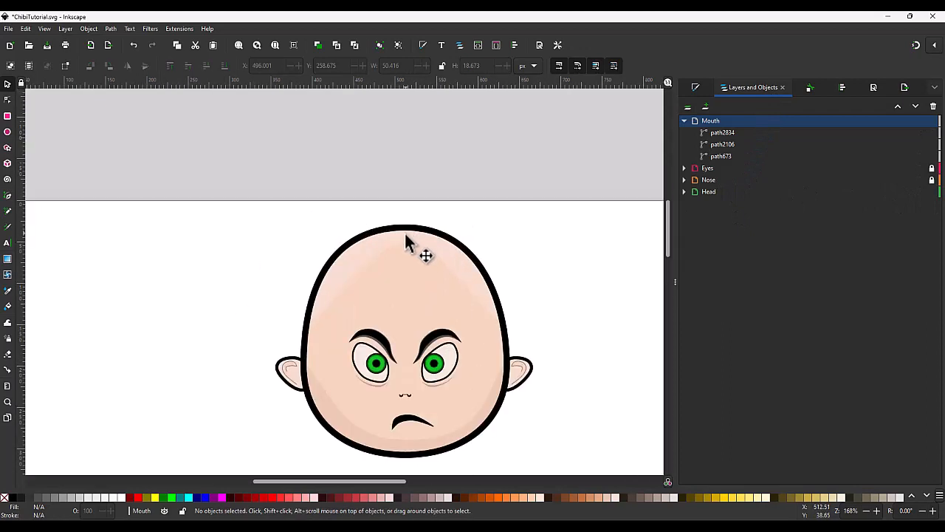
ctrl+click(406, 240)
scroll(405, 239, up, 1)
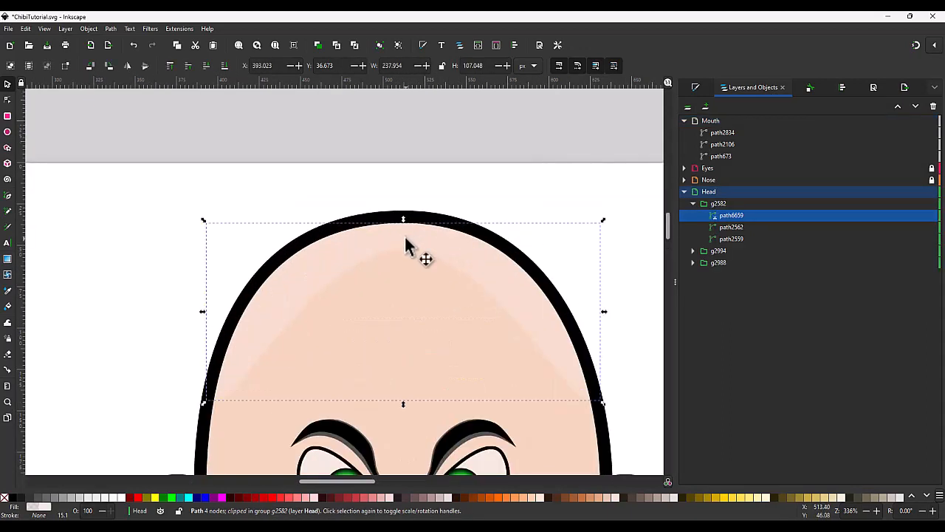
double_click(405, 245)
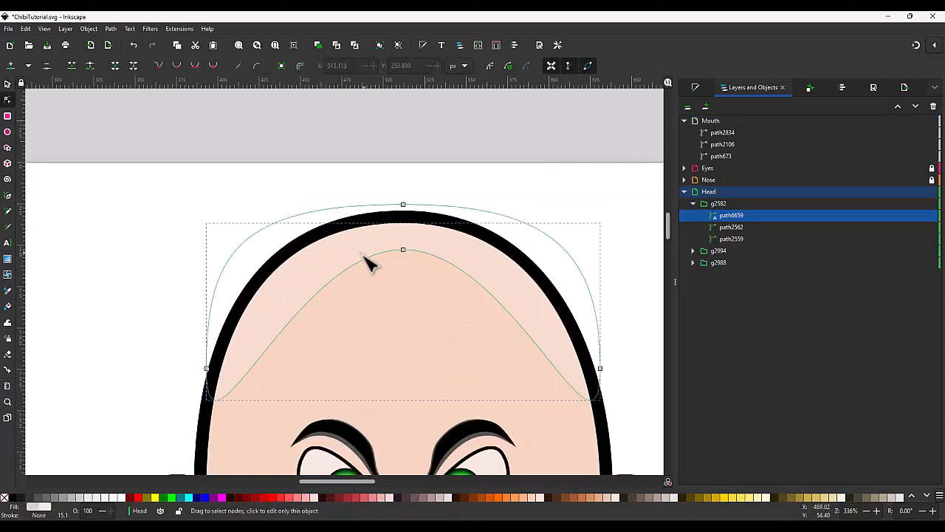
Add one node on each side of the forehead highlight's lower curve and make both corner nodes.
click(323, 296)
double_click(320, 292)
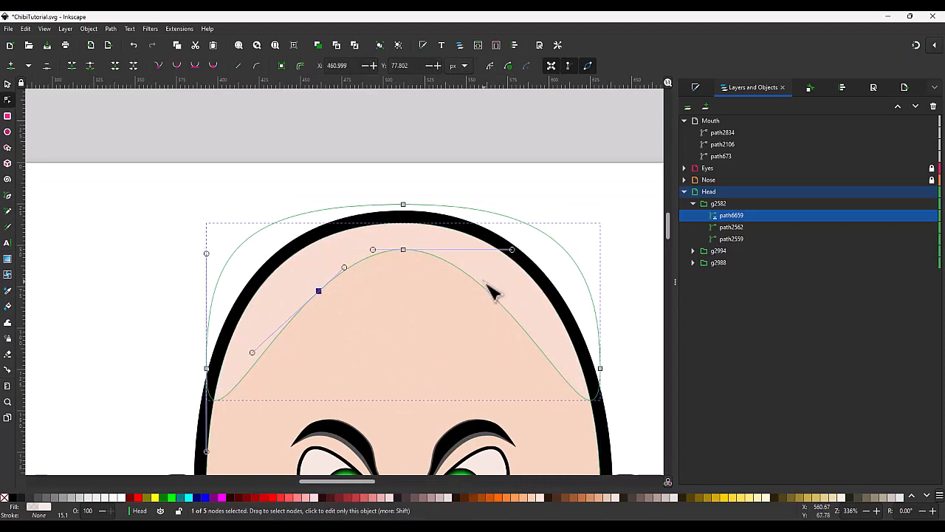
click(493, 299)
double_click(488, 292)
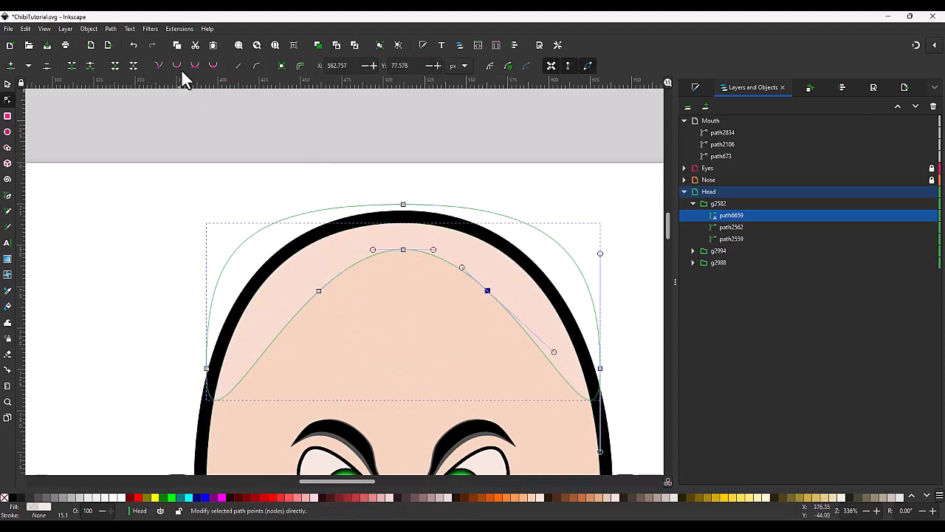
Shape a notch in the highlight's left lower edge, moving its node to about X 450, Y 73 px and adding a node at about X 459, Y 62 px.
drag(329, 304, 302, 284)
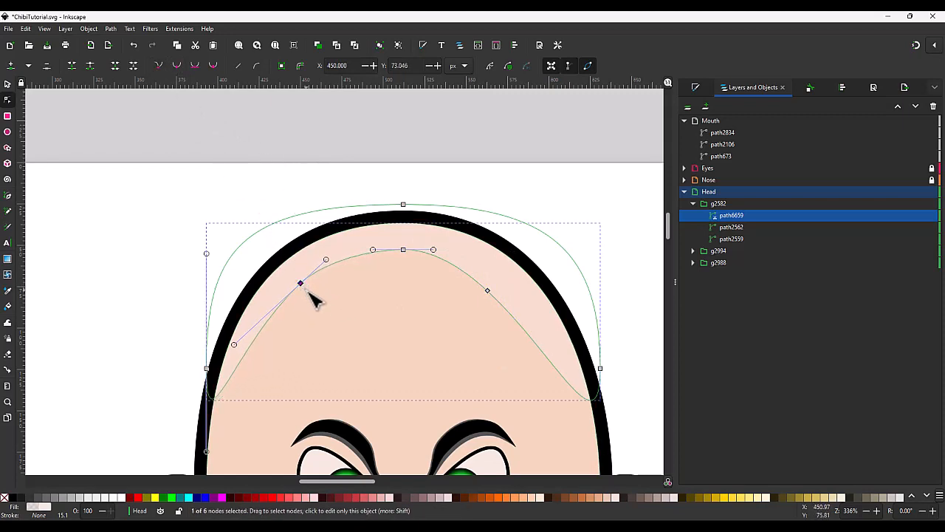
drag(237, 345, 249, 314)
scroll(333, 266, up, 1)
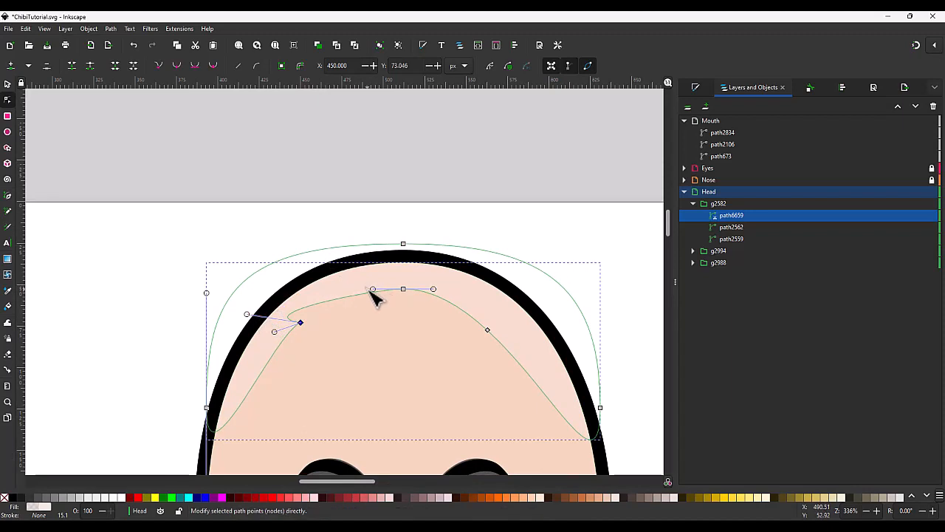
double_click(316, 303)
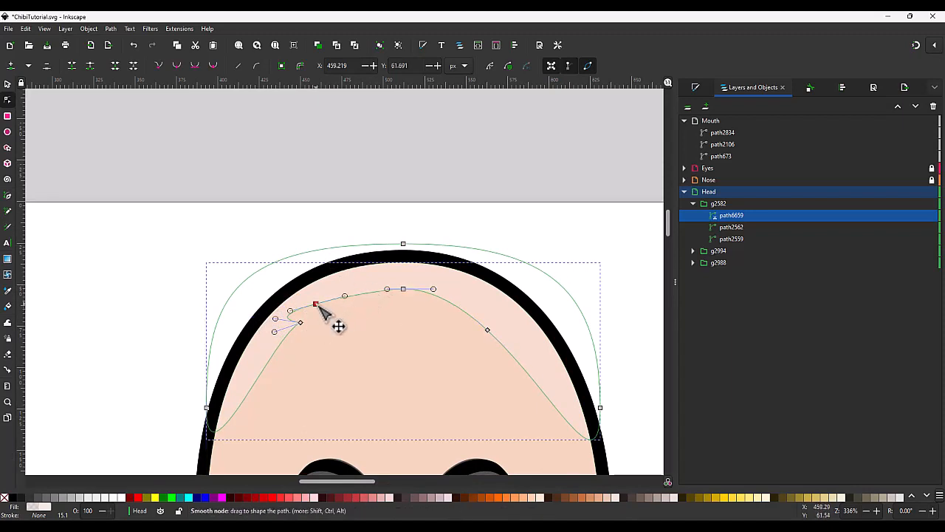
drag(290, 313, 267, 316)
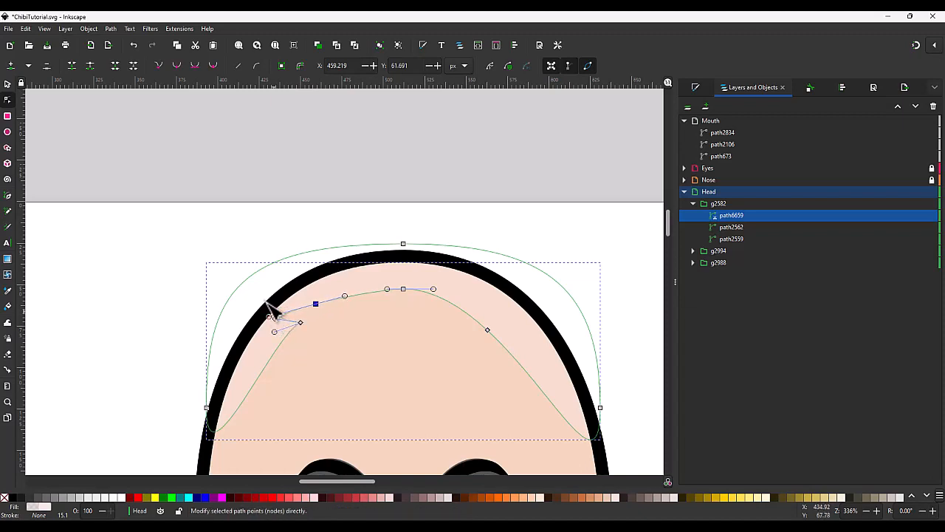
click(292, 214)
click(296, 218)
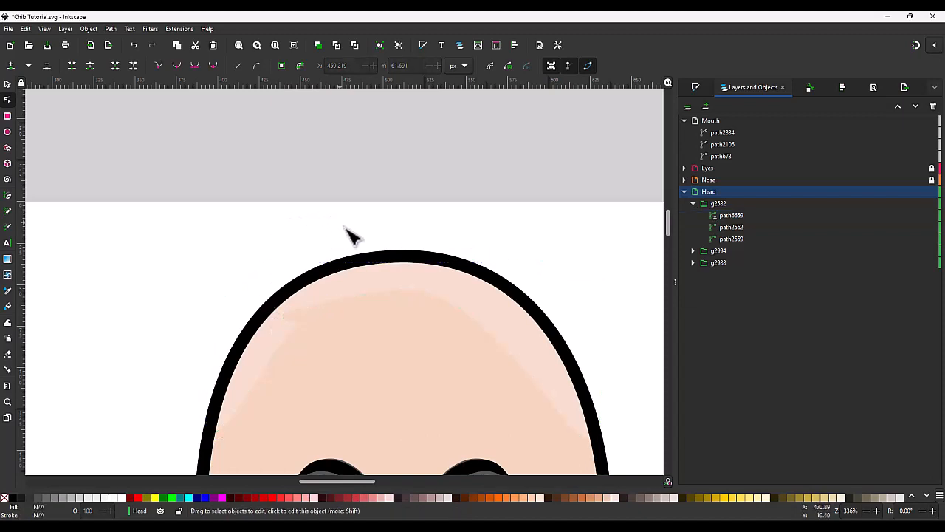
Add a corner node on the highlight's lower curve at about X 495, Y 54 px and pull its handle outward to form a second notch.
click(474, 322)
double_click(486, 329)
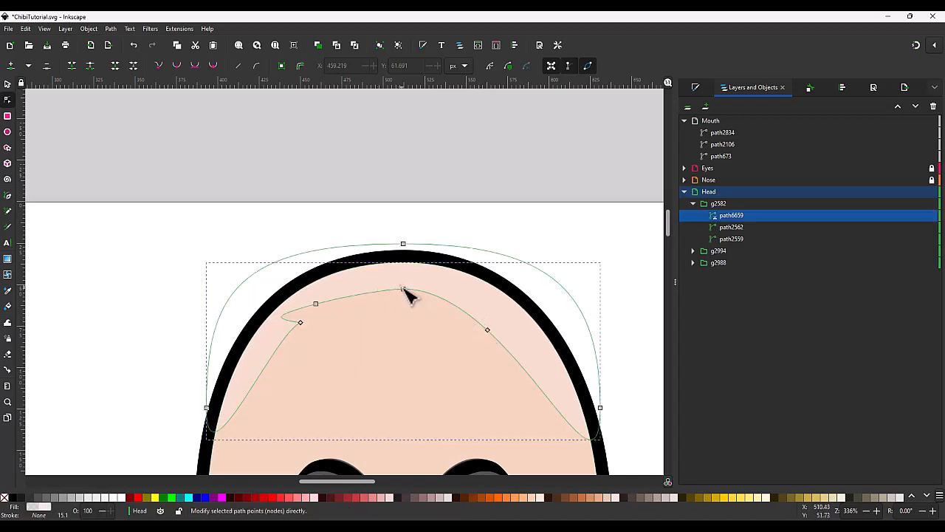
double_click(376, 292)
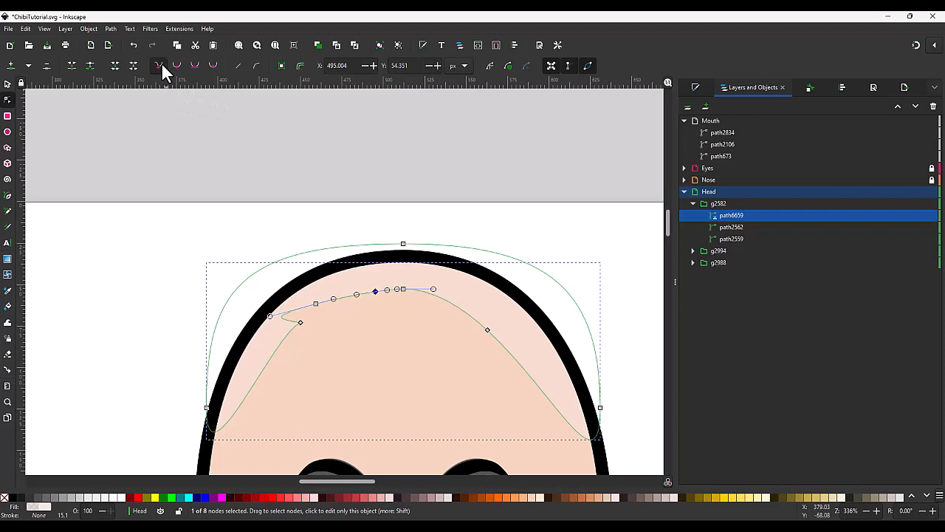
drag(387, 289, 329, 281)
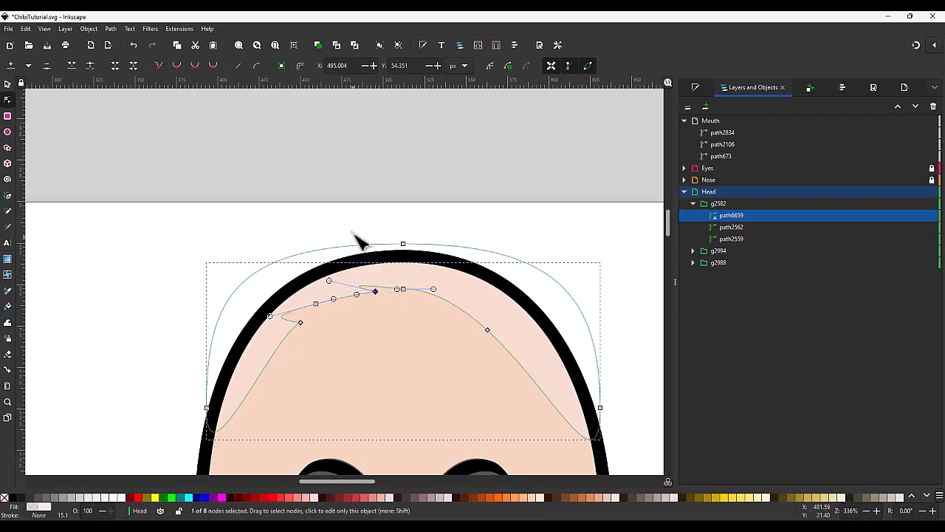
click(439, 233)
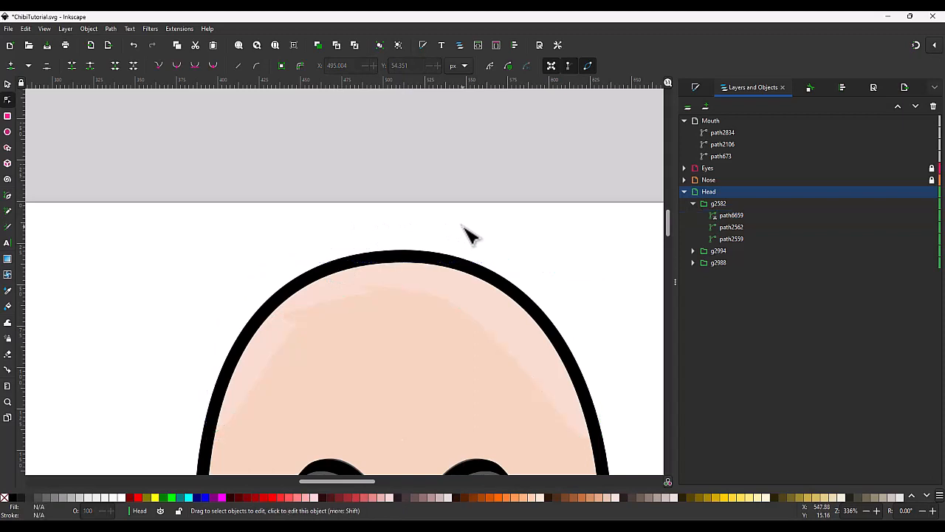
Add a node at about X 576, Y 91 px on the highlight's right lower edge and pull handles upward from a corner node to form a notch.
click(509, 327)
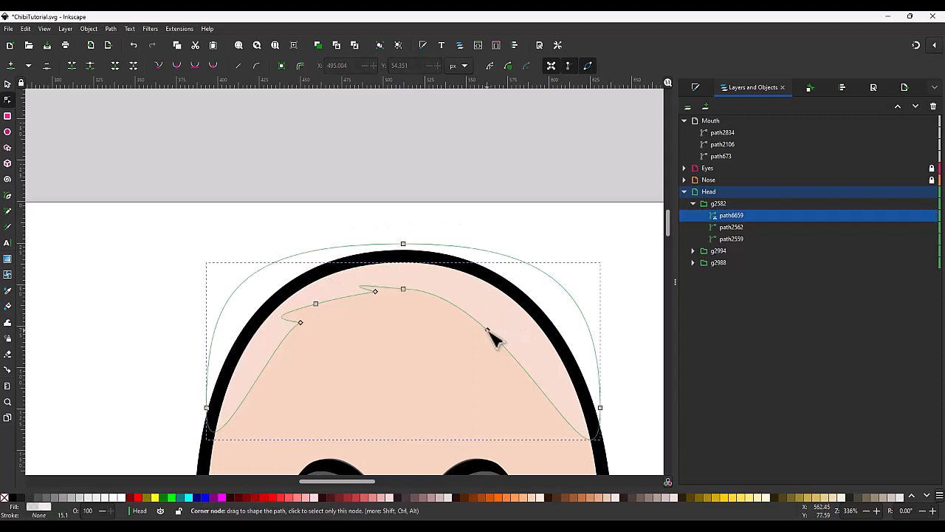
click(515, 358)
click(487, 329)
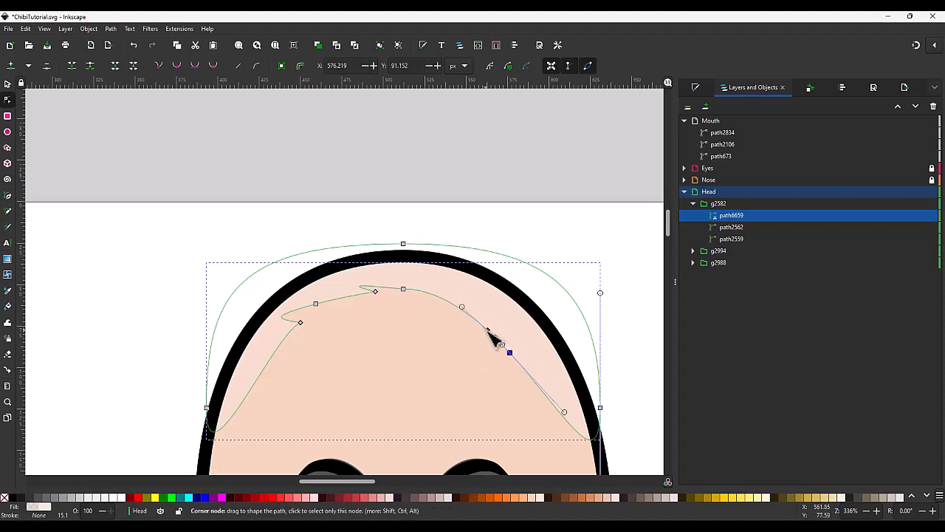
click(487, 330)
click(173, 65)
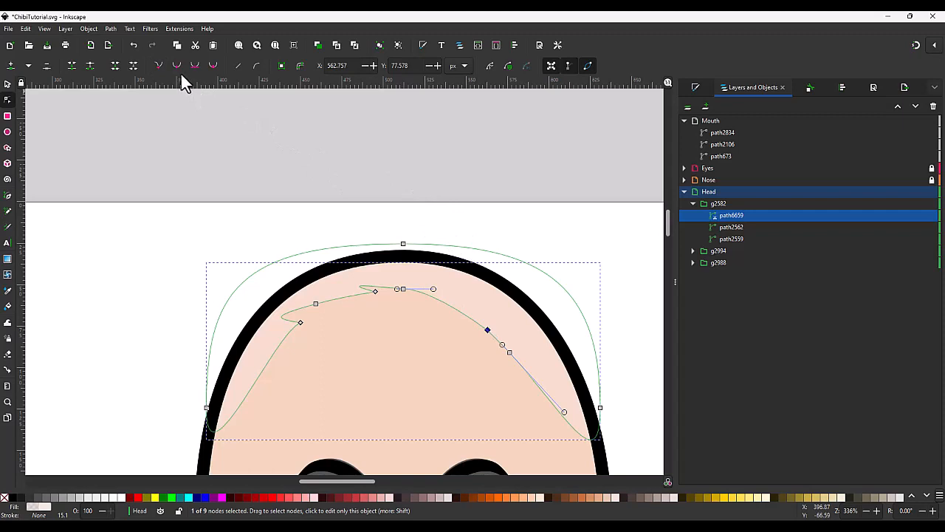
click(158, 65)
drag(496, 337, 469, 281)
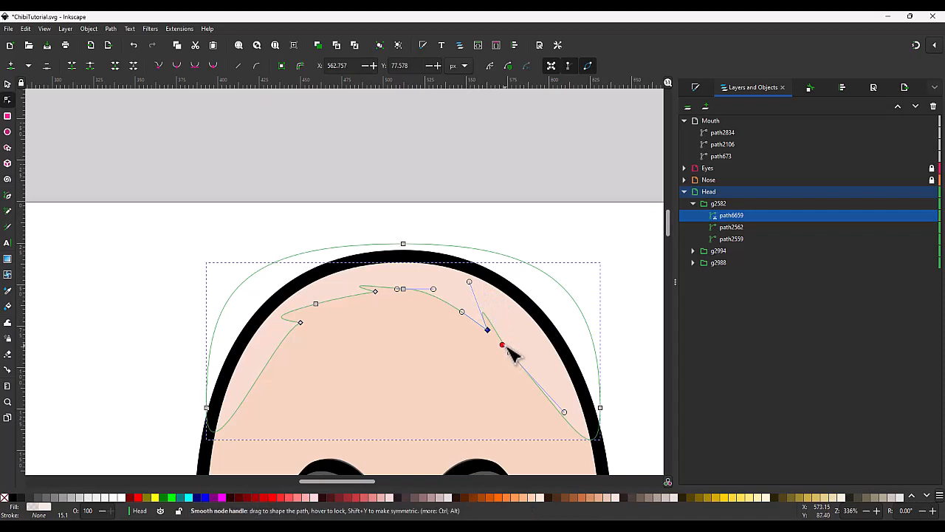
click(510, 353)
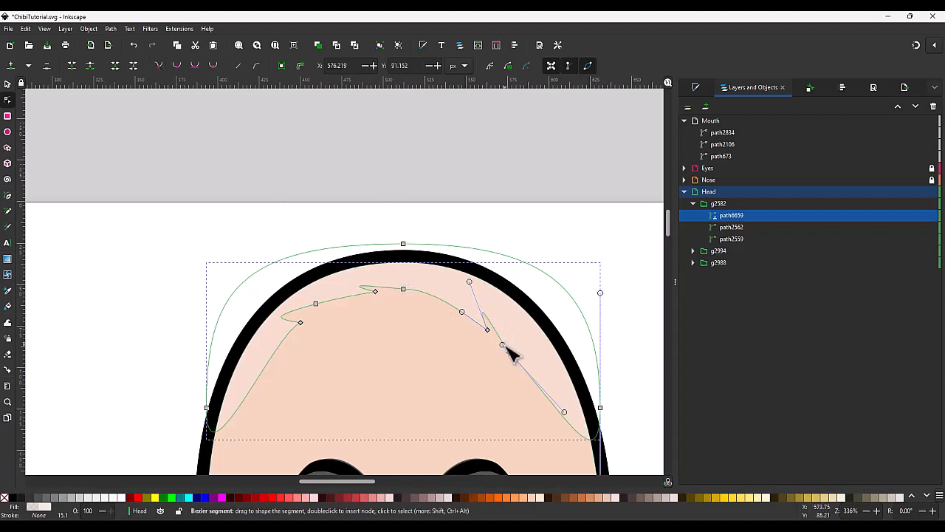
drag(504, 346, 450, 273)
key(s)
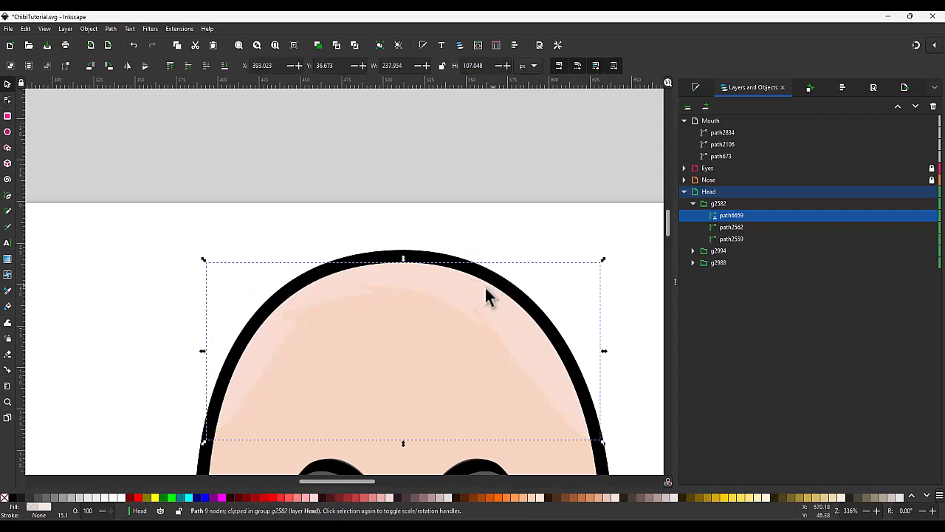
Give the forehead highlight a linear gradient fill running vertically from just above the head down to the shape's lower edge.
click(696, 87)
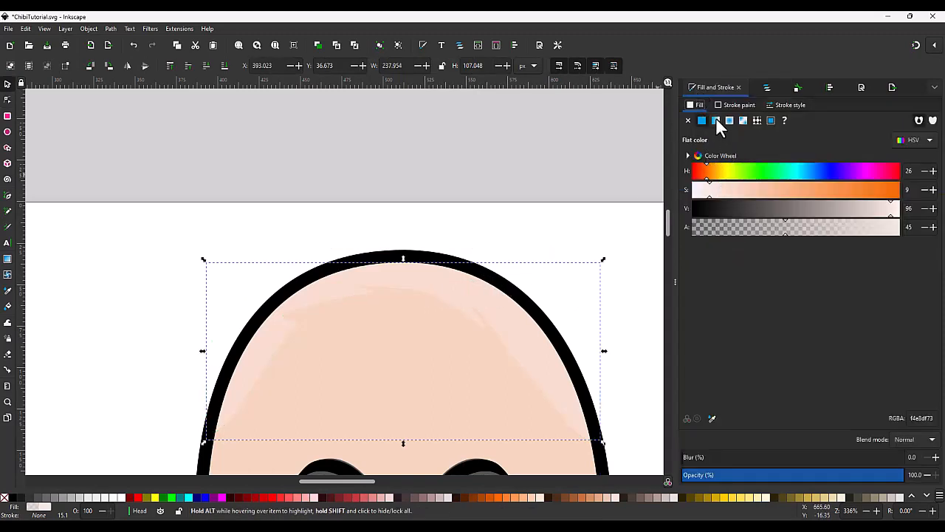
click(716, 120)
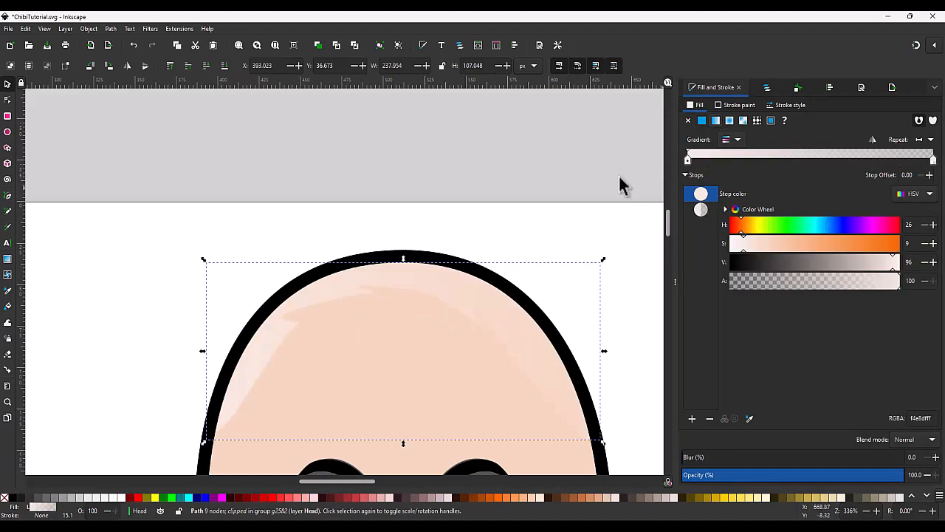
key(g)
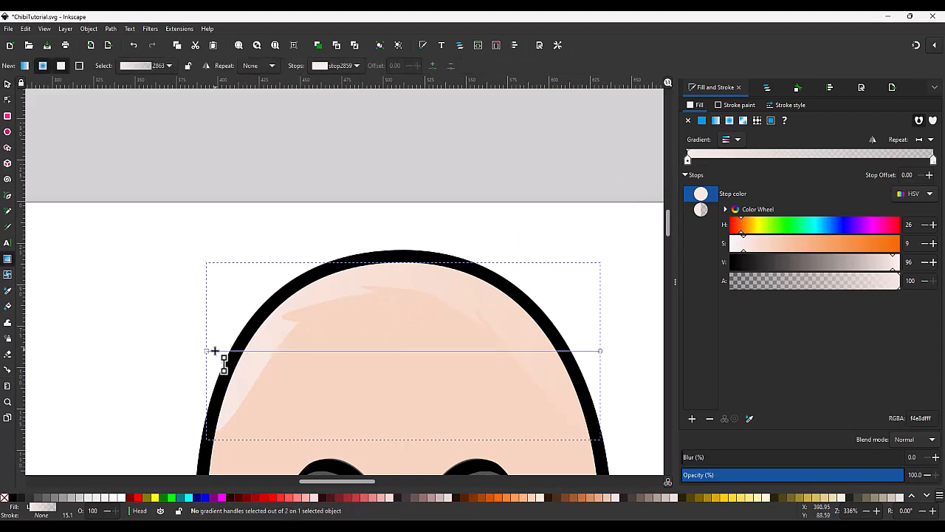
drag(215, 350, 396, 233)
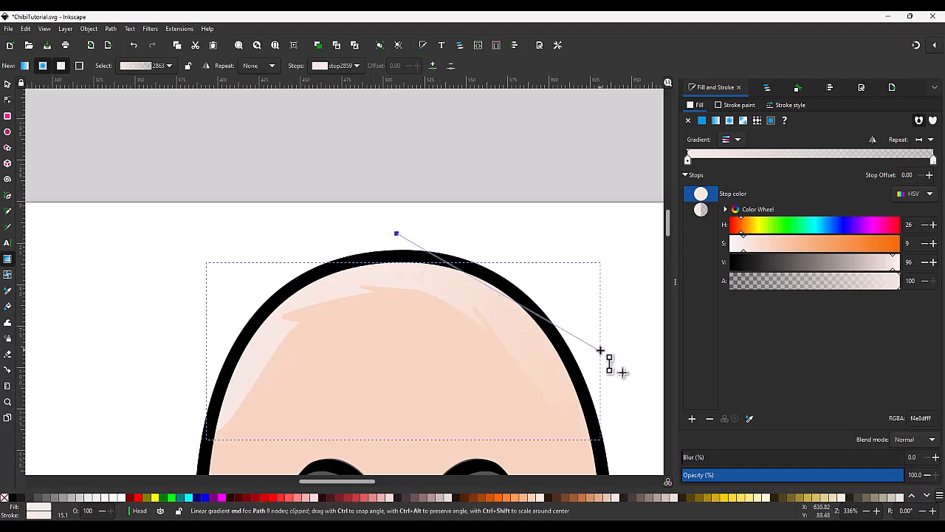
drag(600, 350, 399, 430)
click(399, 430)
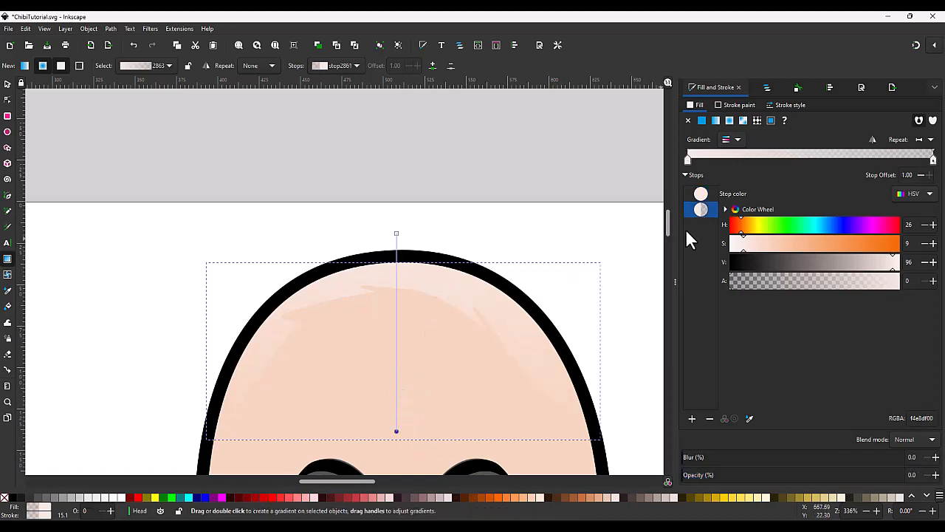
Add a middle stop to the highlight's gradient and move it to offset 0.32.
click(700, 194)
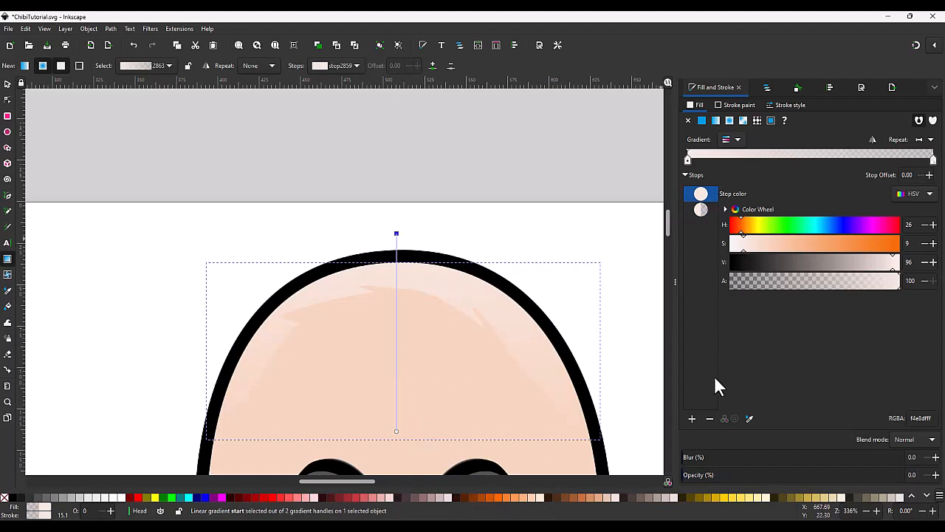
click(691, 418)
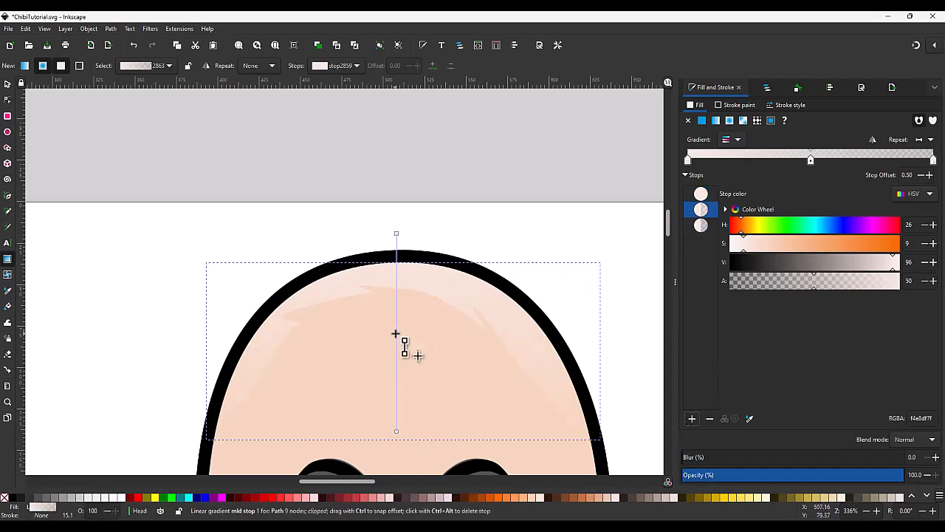
drag(396, 333, 396, 296)
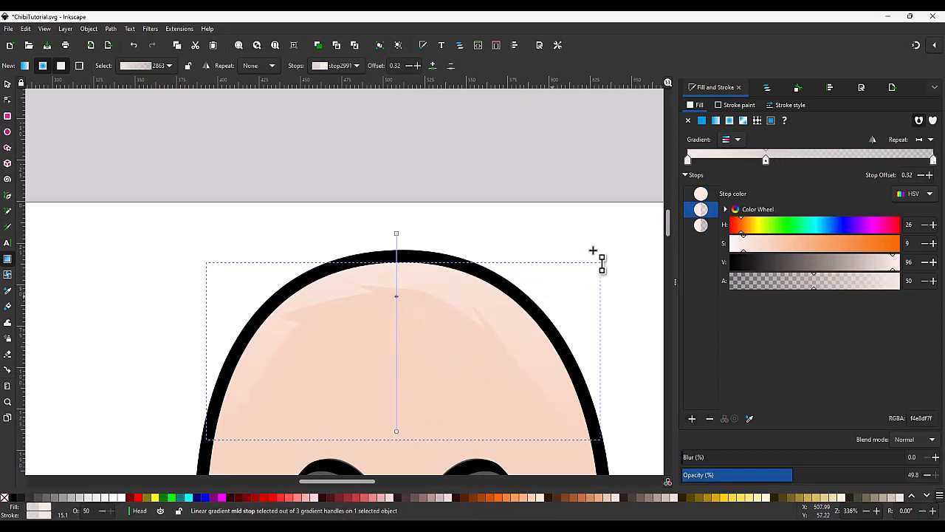
Make the gradient's end stop partly visible with a low alpha, set the middle stop's alpha to 60, and deselect the highlight.
click(701, 224)
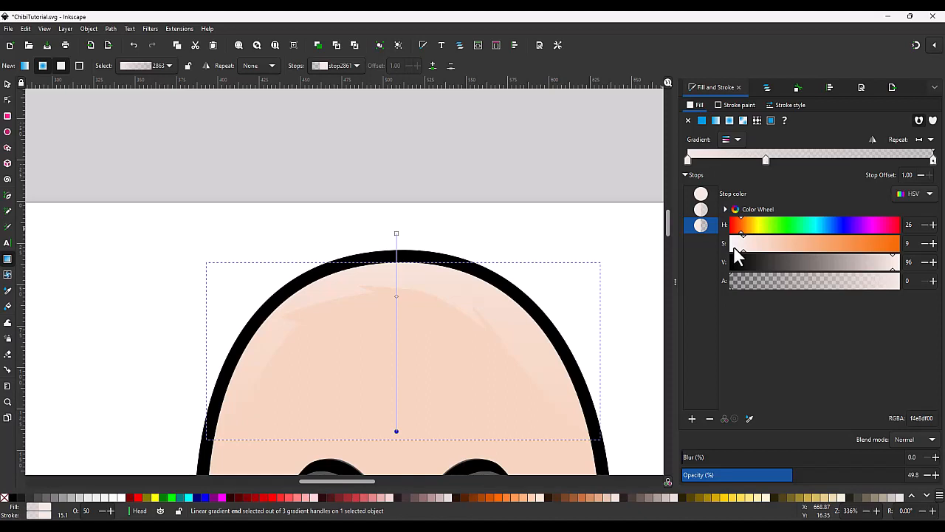
click(771, 281)
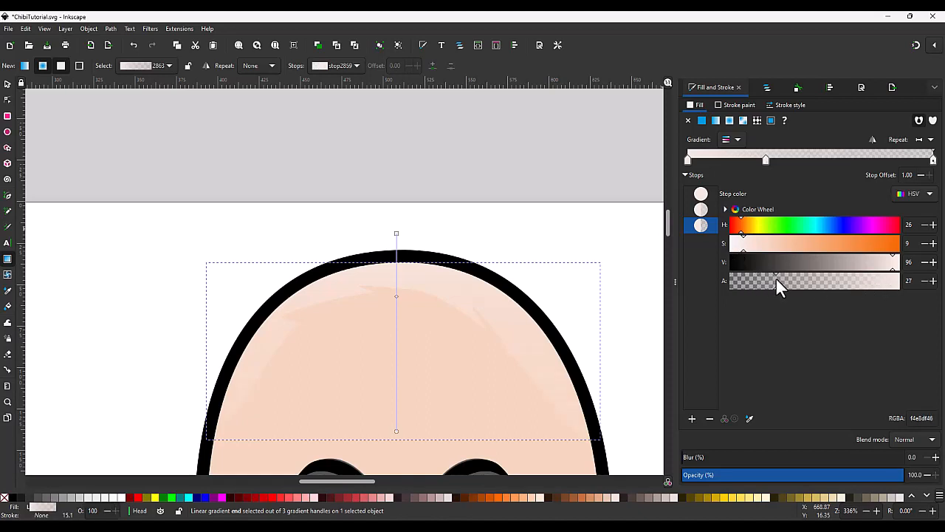
drag(776, 278, 764, 279)
click(702, 210)
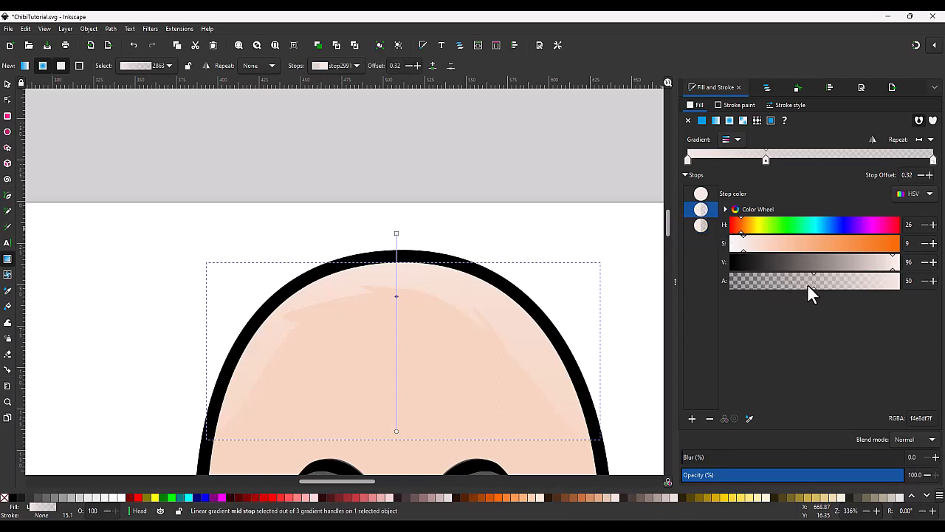
drag(817, 284, 832, 284)
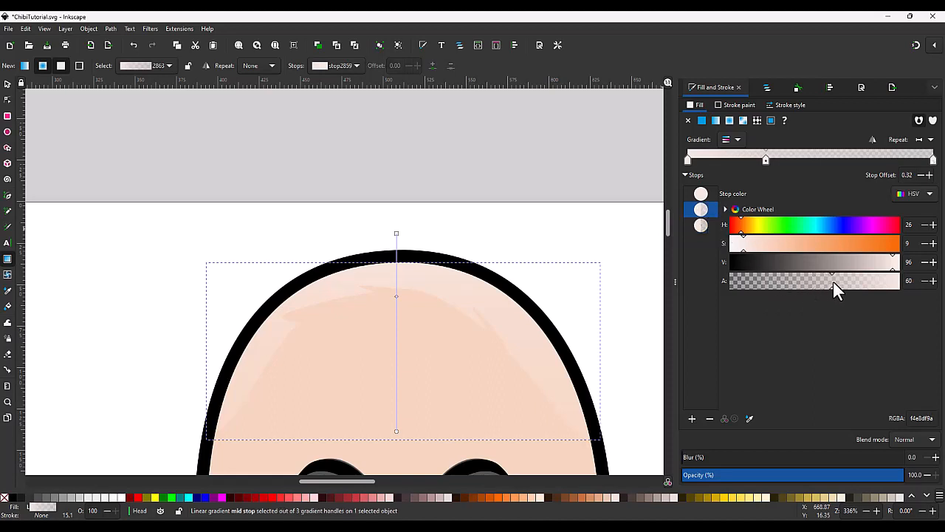
key(s)
click(535, 243)
Save the drawing with the whole head in view.
scroll(516, 245, down, 4)
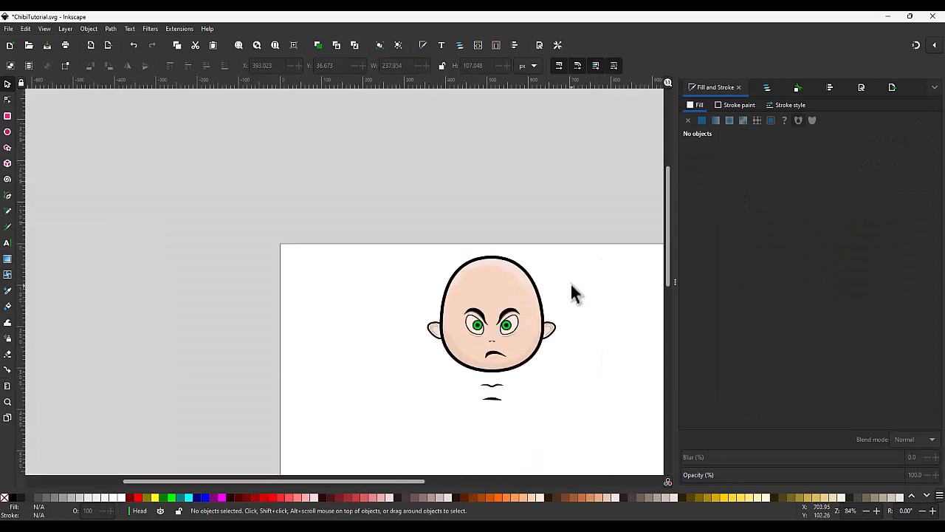
scroll(572, 285, up, 1)
key(ctrl+s)
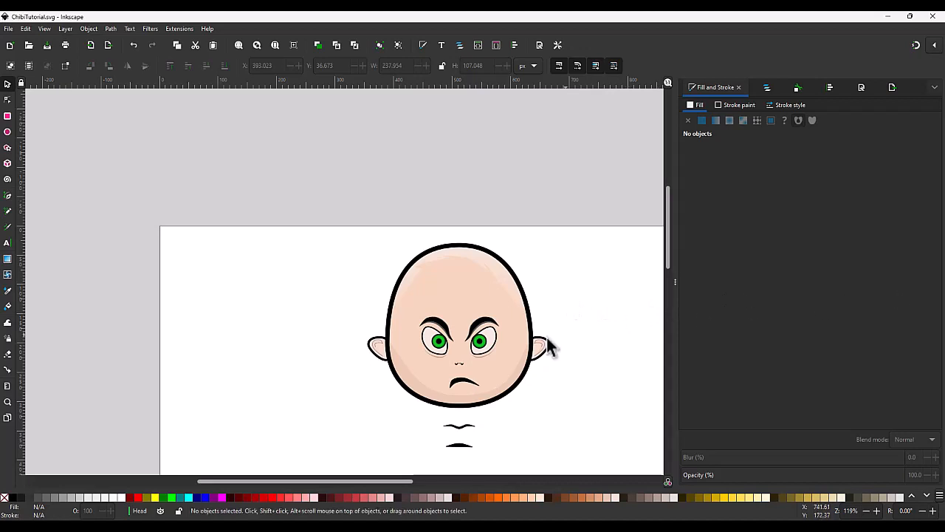
Draw a closed three-point path with straight segments below the spare mouths, starting at about X 429, Y 411 px.
scroll(511, 344, down, 3)
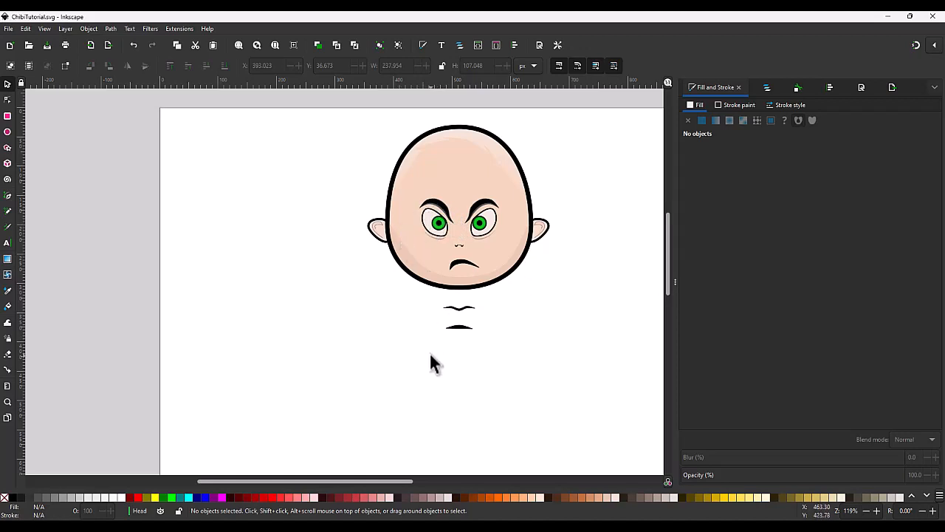
key(b)
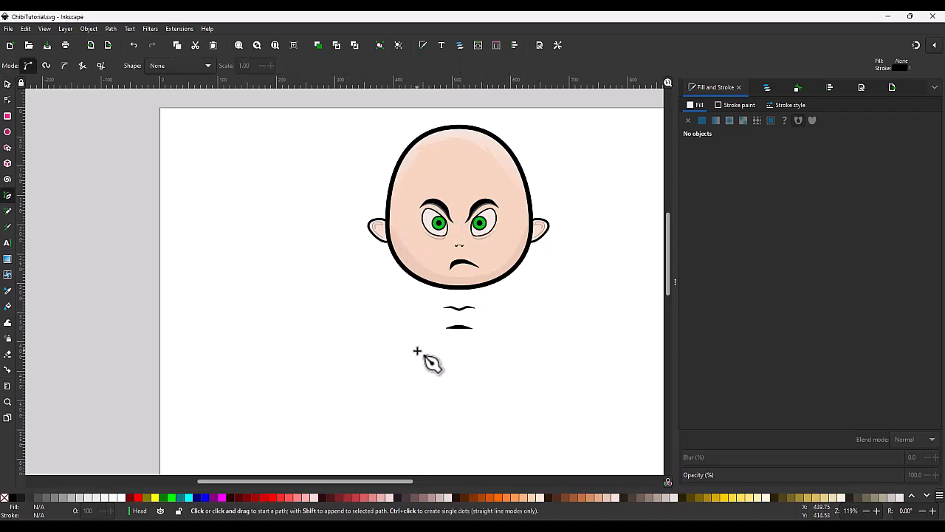
click(410, 348)
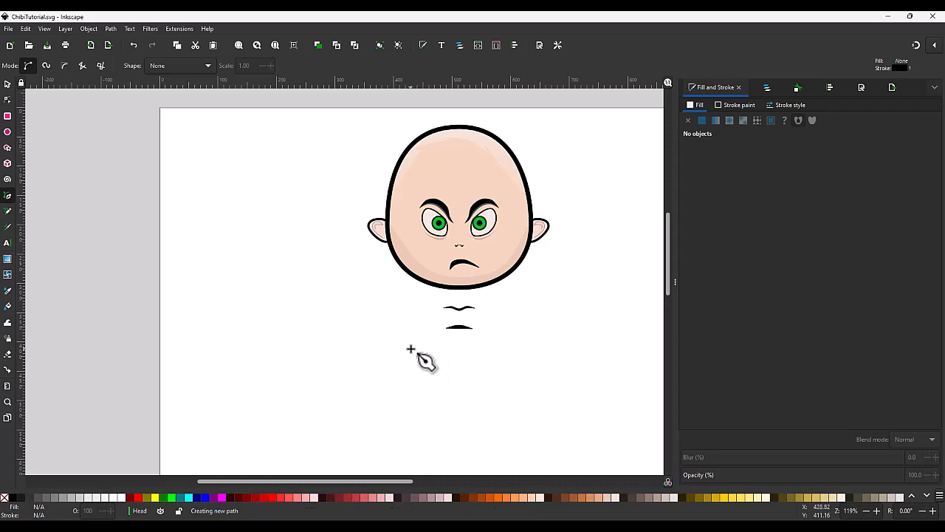
click(454, 354)
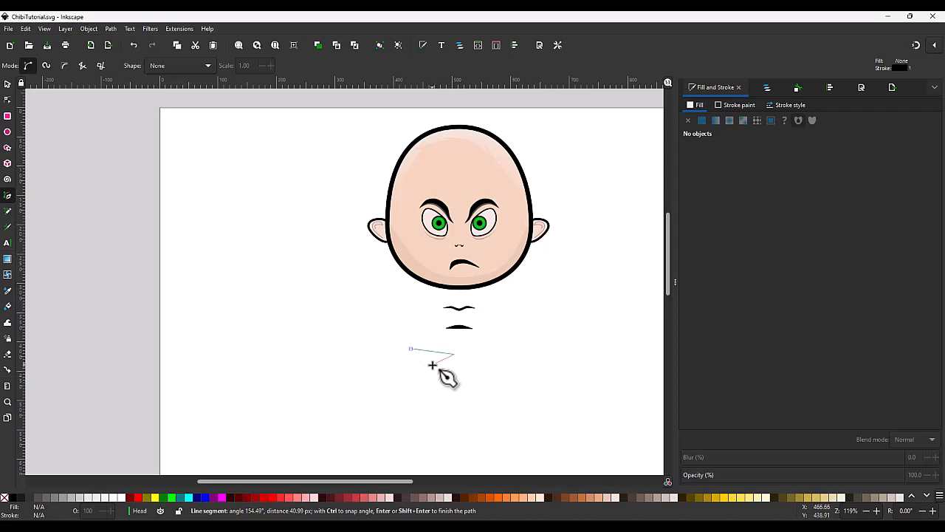
click(434, 364)
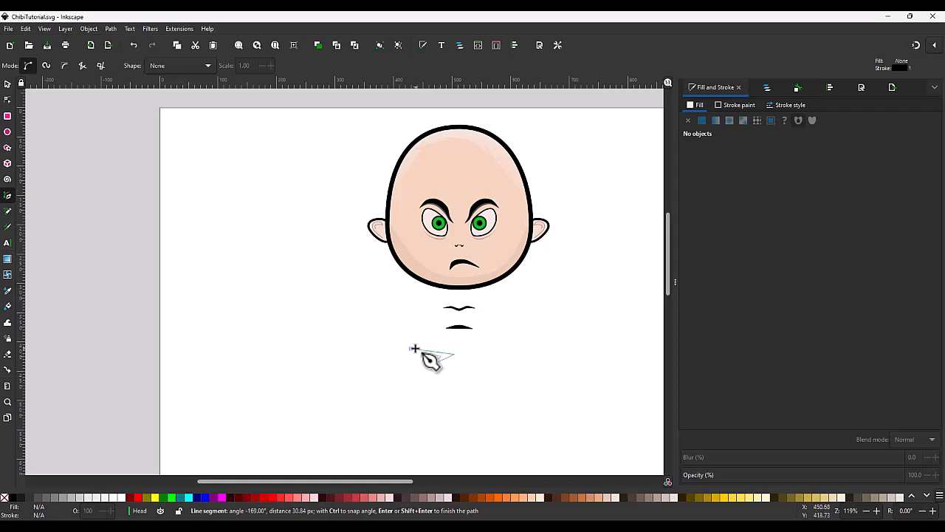
click(410, 348)
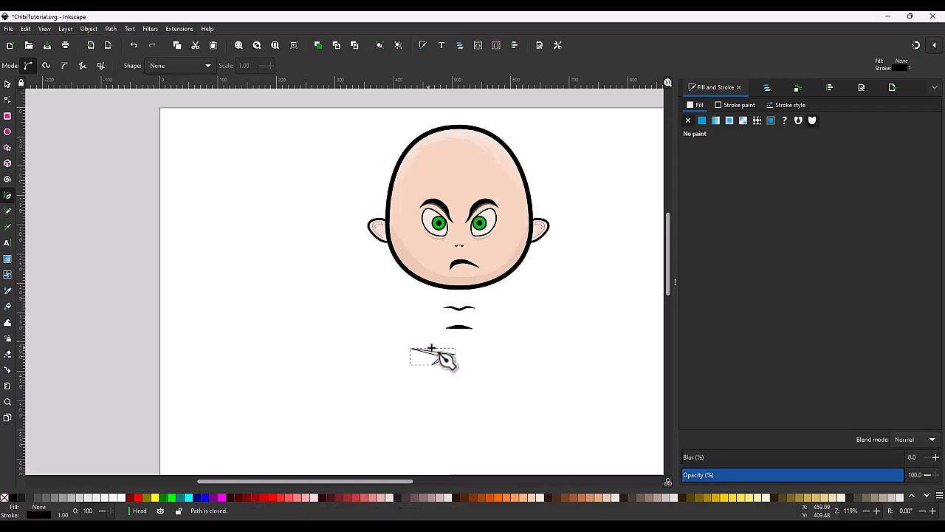
Curve the new path's long upper edge and short lower edge into its right end node, keeping the inner notch straight.
key(n)
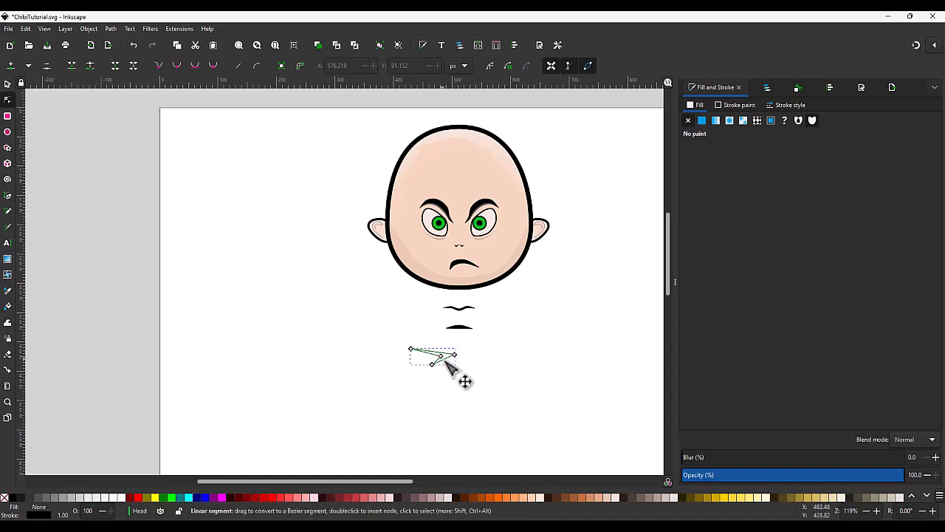
click(455, 355)
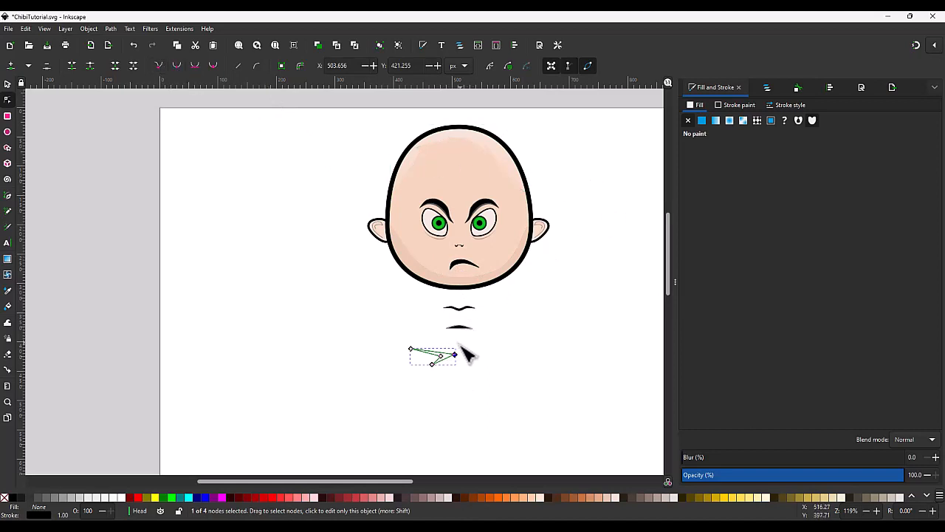
drag(456, 355, 446, 345)
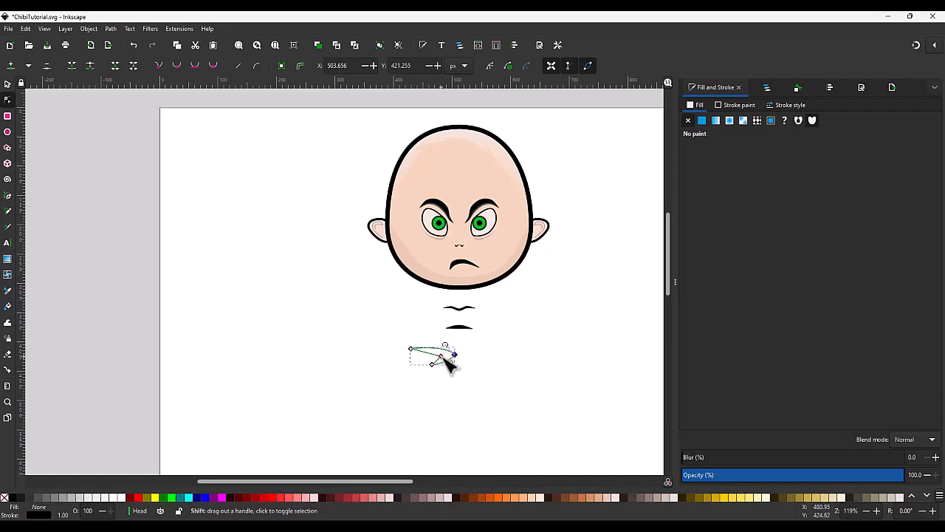
drag(444, 356, 442, 358)
key(s)
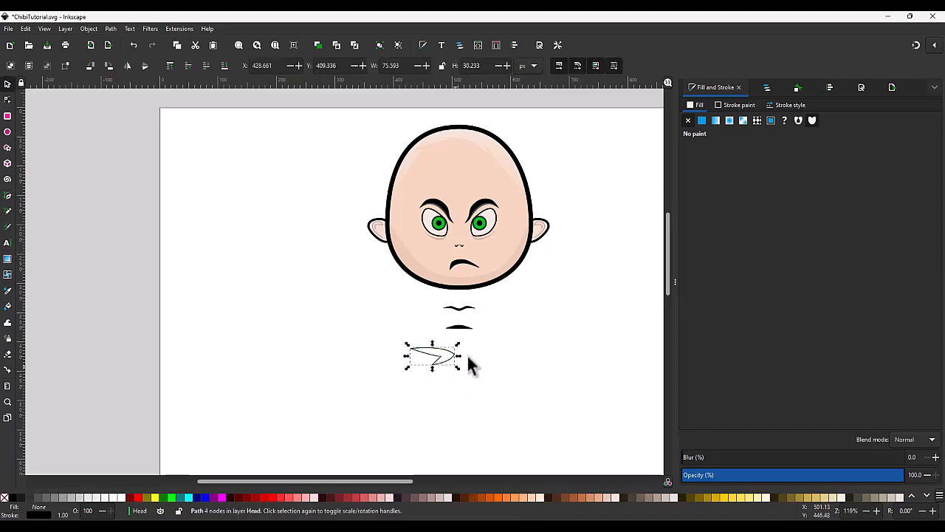
Give the notched shape a flat black fill with alpha 100.
click(701, 120)
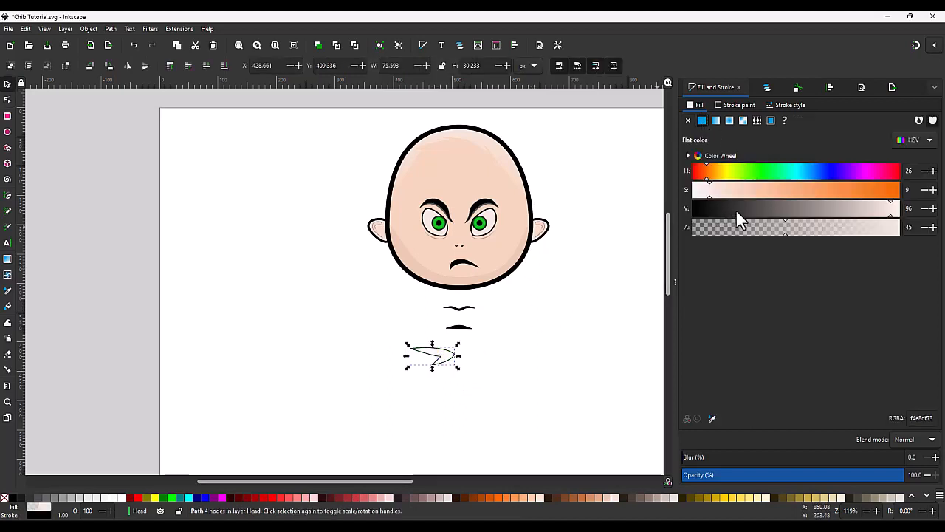
drag(726, 210, 661, 213)
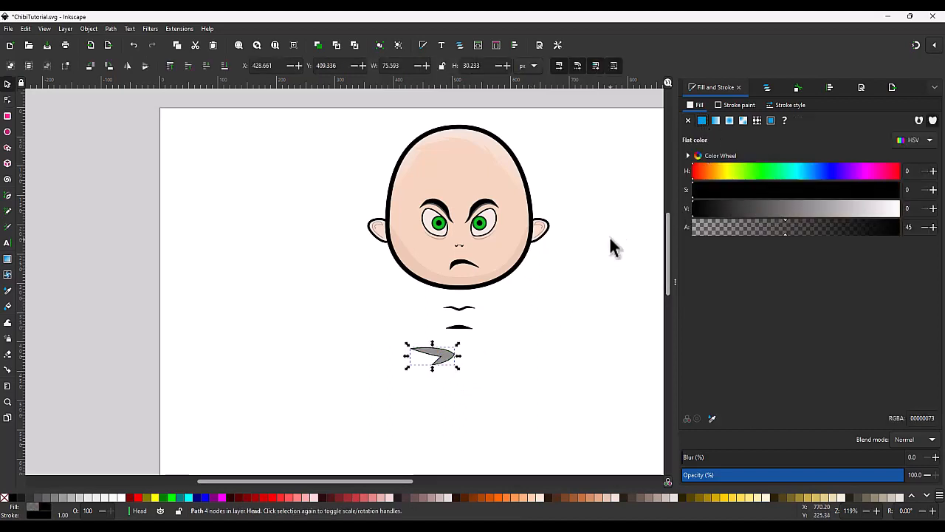
drag(791, 225, 936, 235)
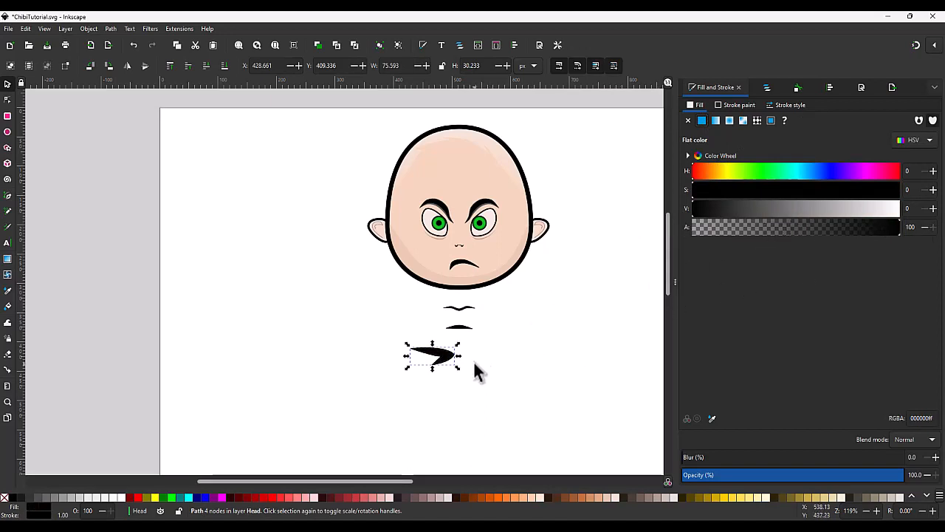
Adjust the inner edge of the black notched shape and lower its left tip node to about Y 415 px.
scroll(456, 373, up, 3)
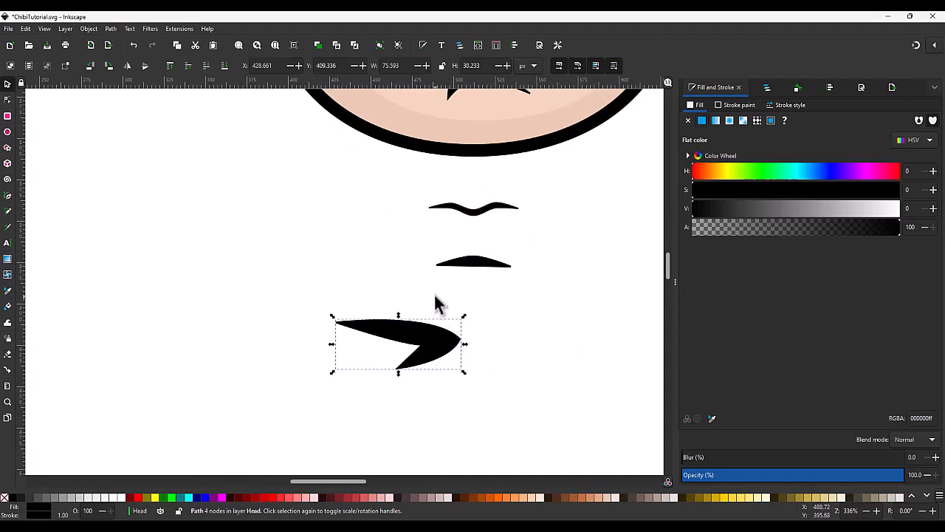
double_click(425, 335)
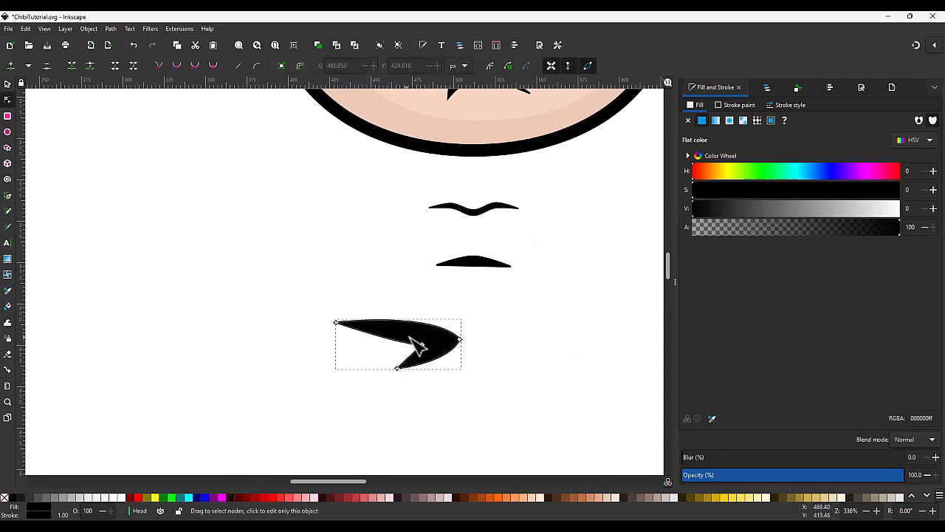
drag(410, 338, 422, 345)
drag(337, 324, 338, 326)
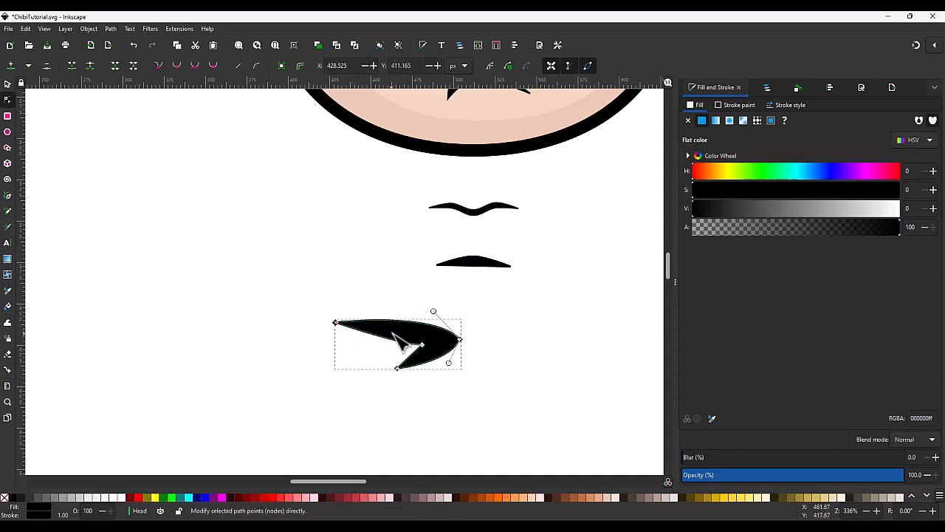
drag(403, 344, 400, 342)
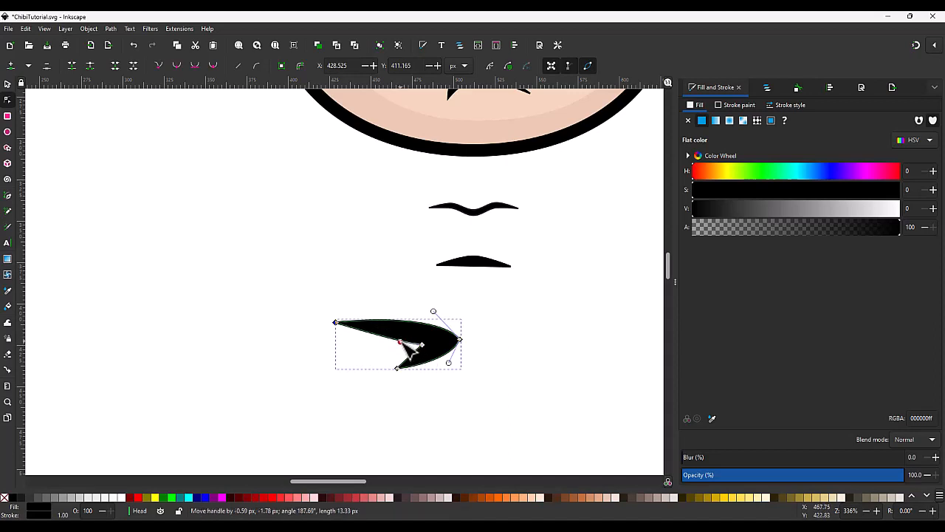
drag(337, 325, 339, 330)
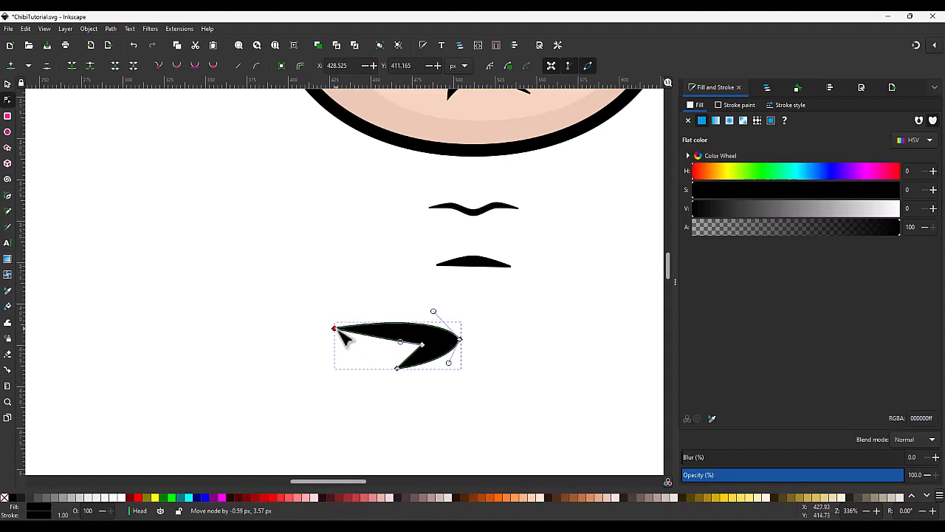
scroll(425, 347, down, 3)
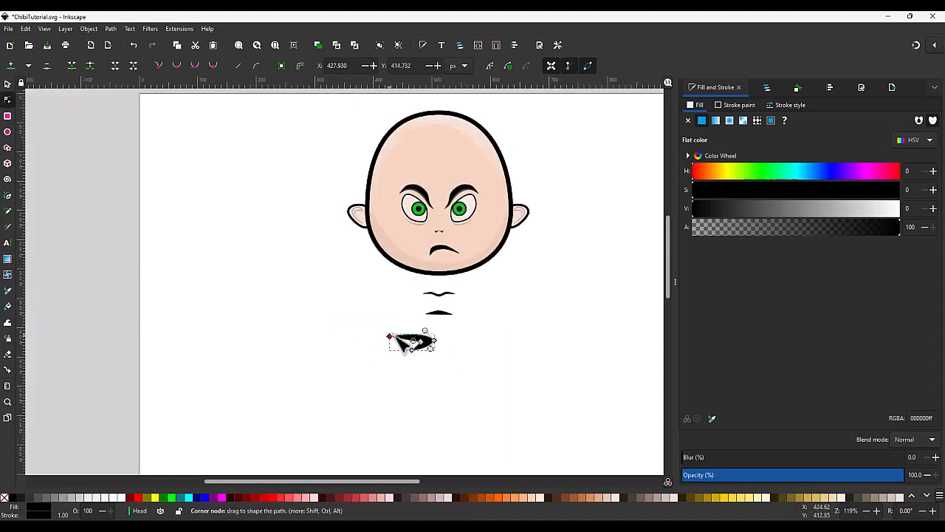
Move the notched shape down to about Y 443 px and scale it down proportionally to about 62 px wide.
drag(390, 336, 416, 358)
key(s)
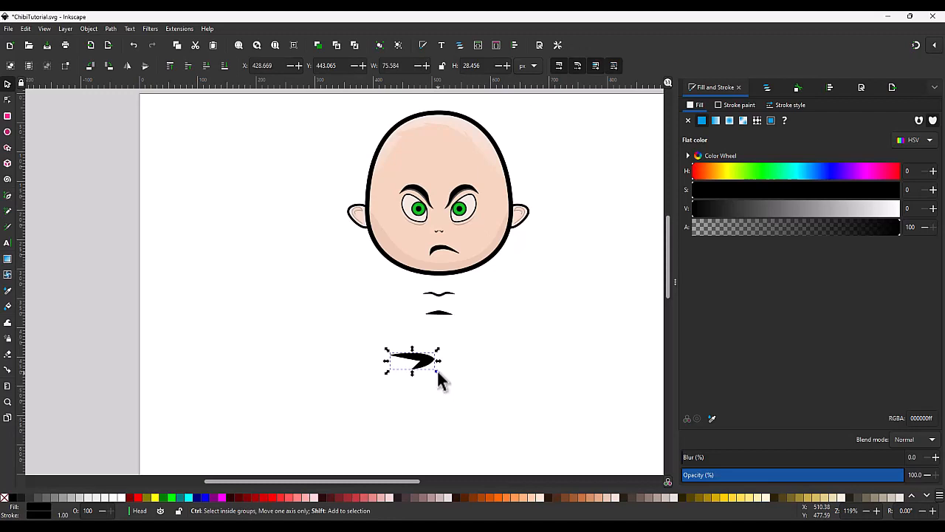
mouse_move(438, 372)
mouse_down()
mouse_move(417, 333)
mouse_move(428, 238)
mouse_move(414, 207)
mouse_move(426, 250)
mouse_move(425, 358)
mouse_up()
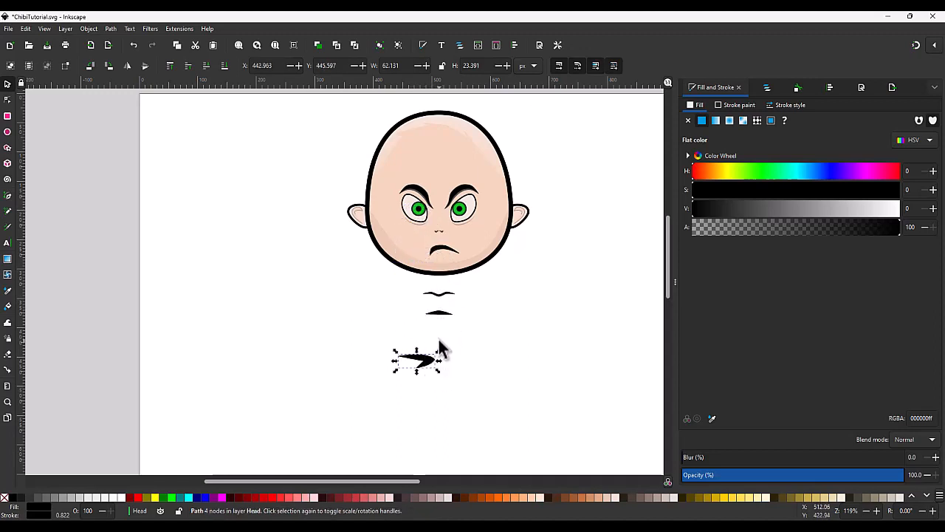
Draw a closed seven-node arch with a tail above the notched shape, starting at about X 445, Y 435 px.
key(b)
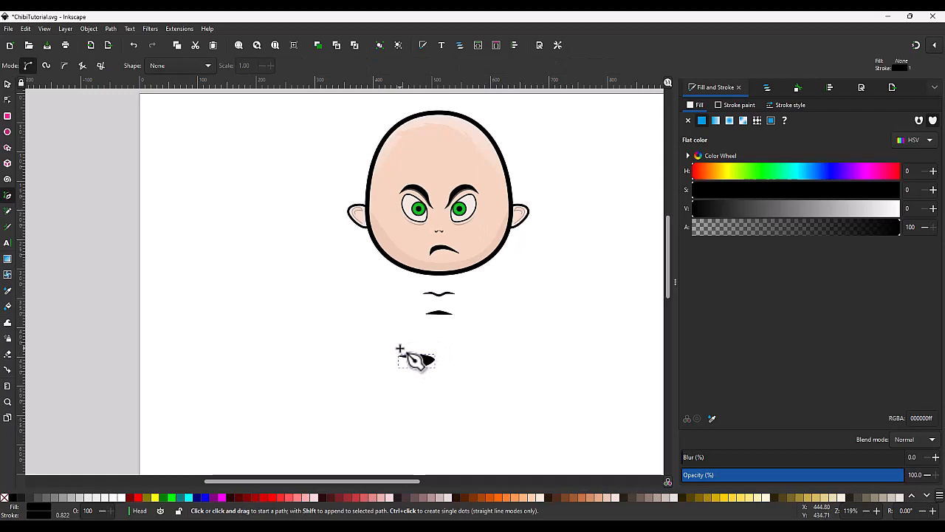
click(400, 348)
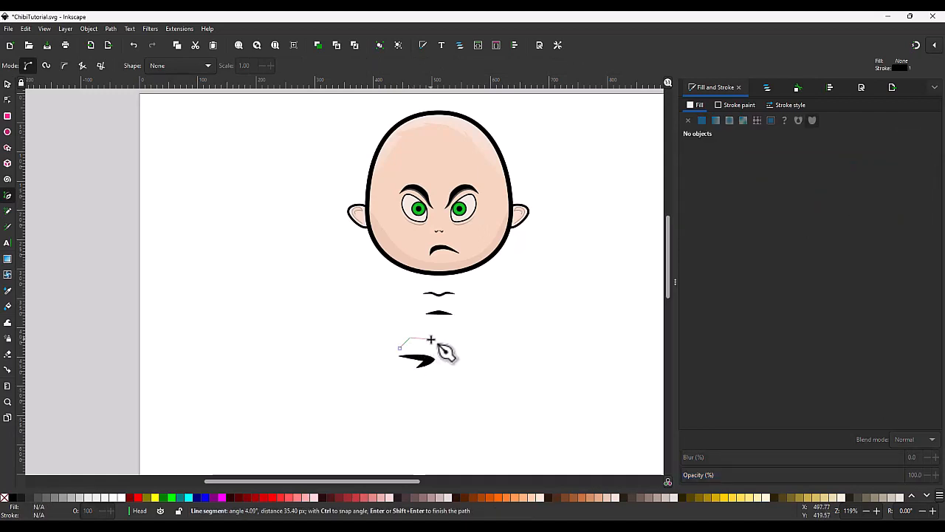
click(431, 339)
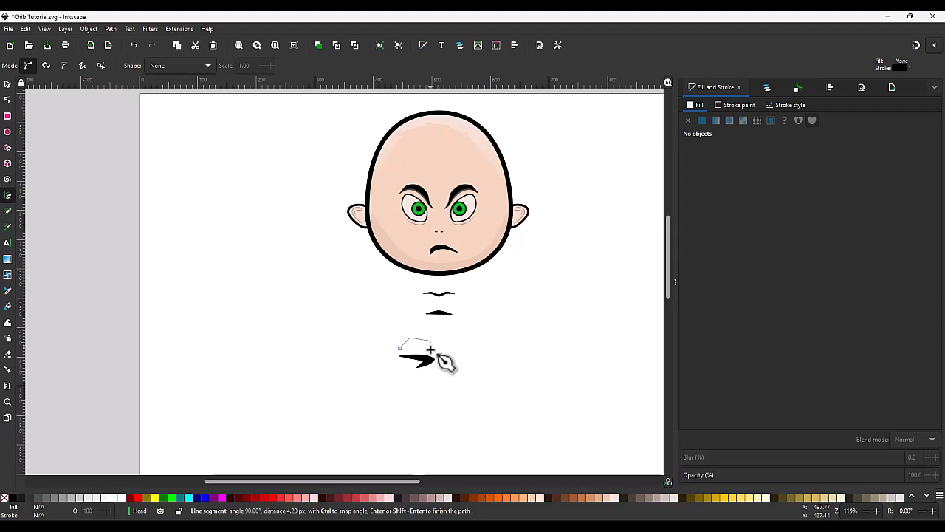
click(440, 353)
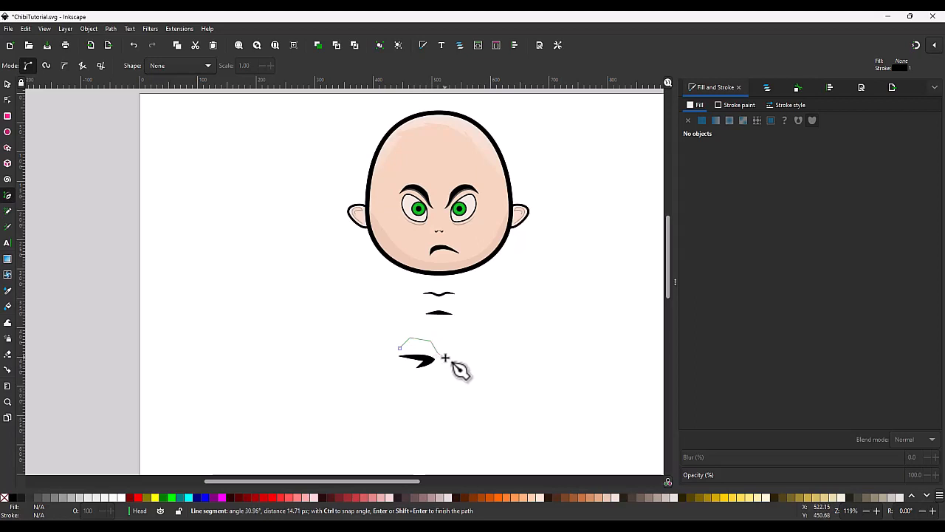
click(447, 358)
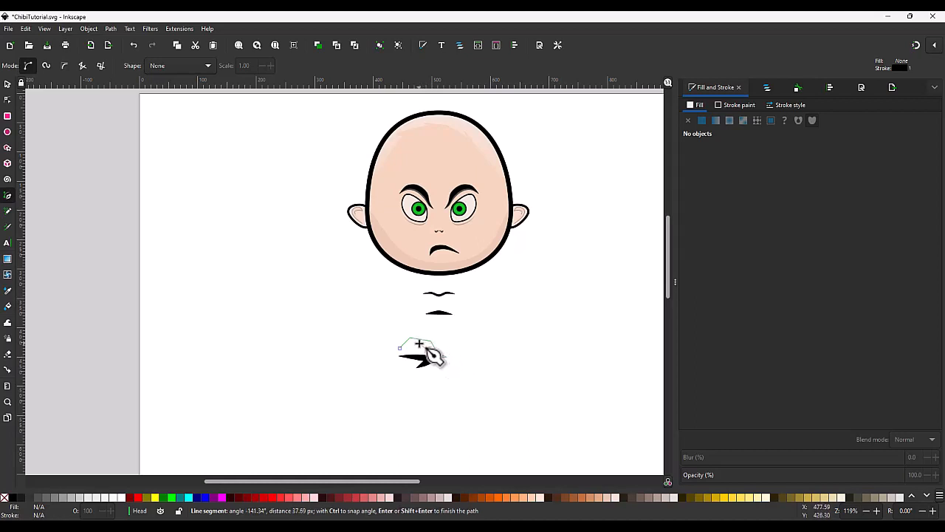
click(400, 347)
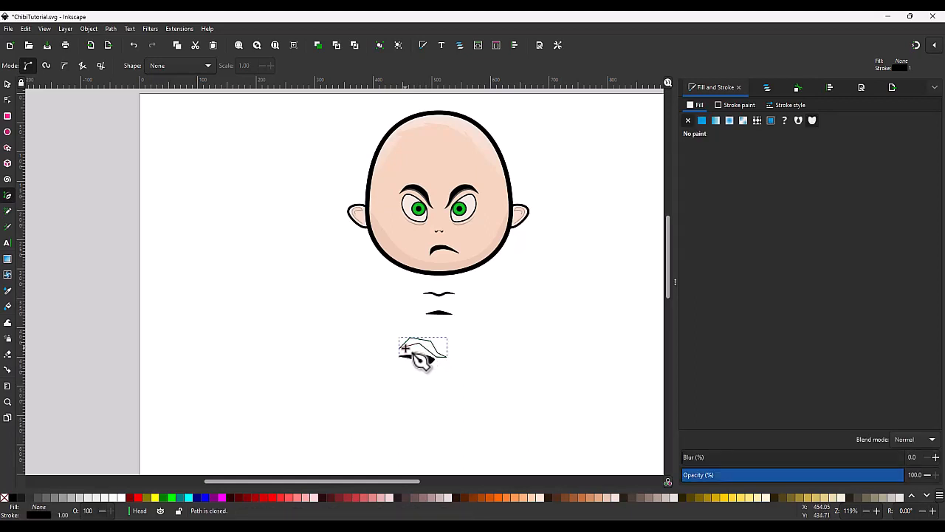
Smooth the three upper nodes of the arch so that its outer and inner edges curve.
key(n)
drag(402, 324, 438, 346)
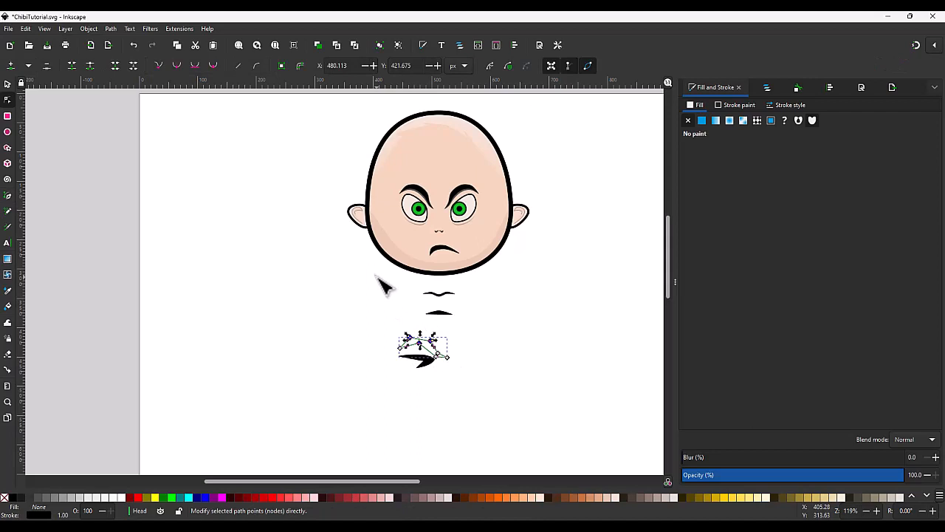
click(178, 66)
scroll(443, 350, up, 4)
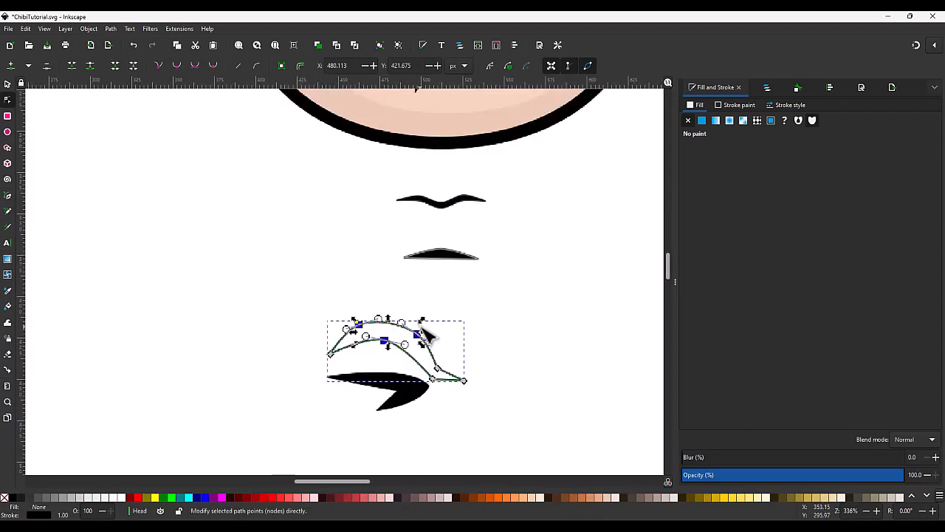
Fill the arch with flat black, smooth the two nodes where its tail begins, and deselect it.
click(701, 120)
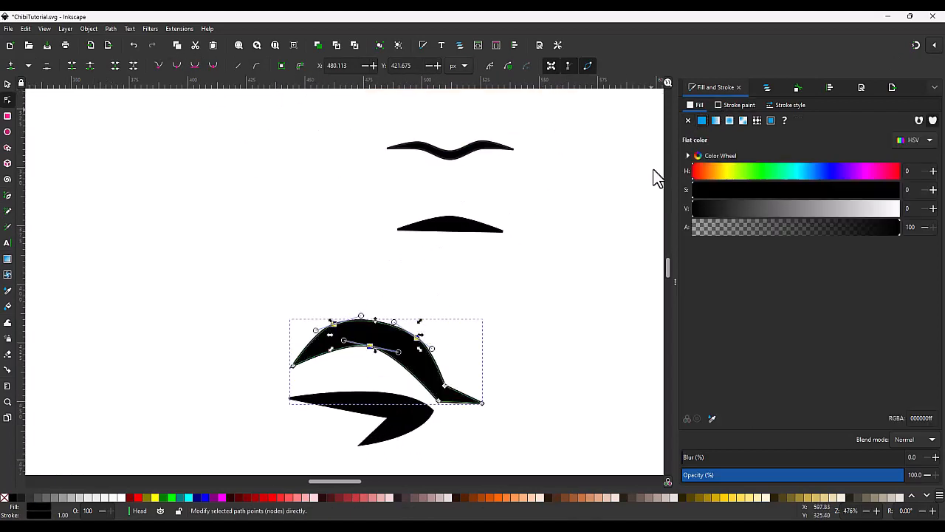
drag(454, 431, 428, 366)
click(176, 65)
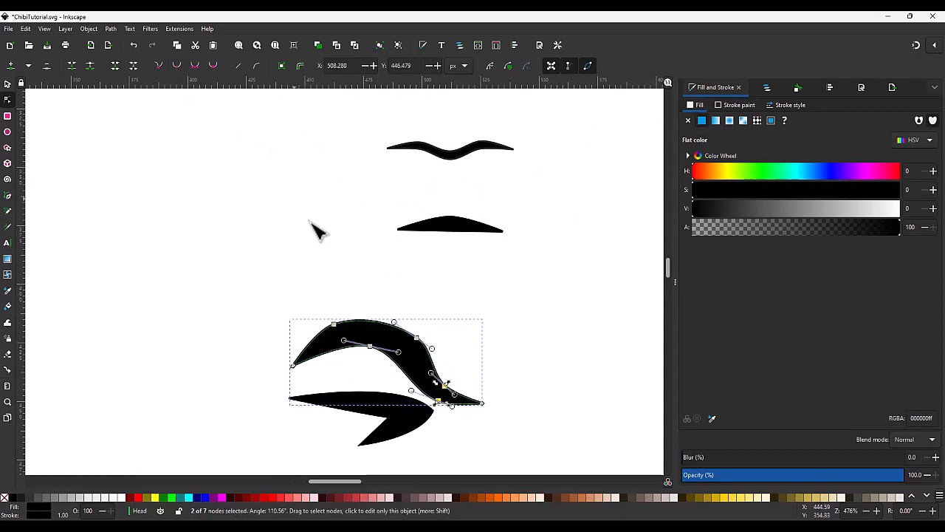
key(s)
click(444, 316)
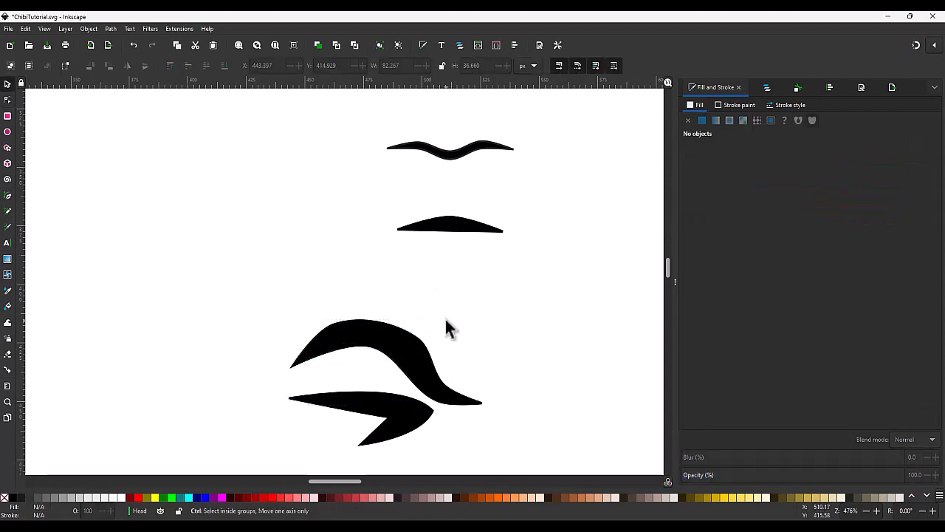
scroll(446, 324, down, 4)
scroll(447, 336, up, 2)
scroll(446, 336, up, 2)
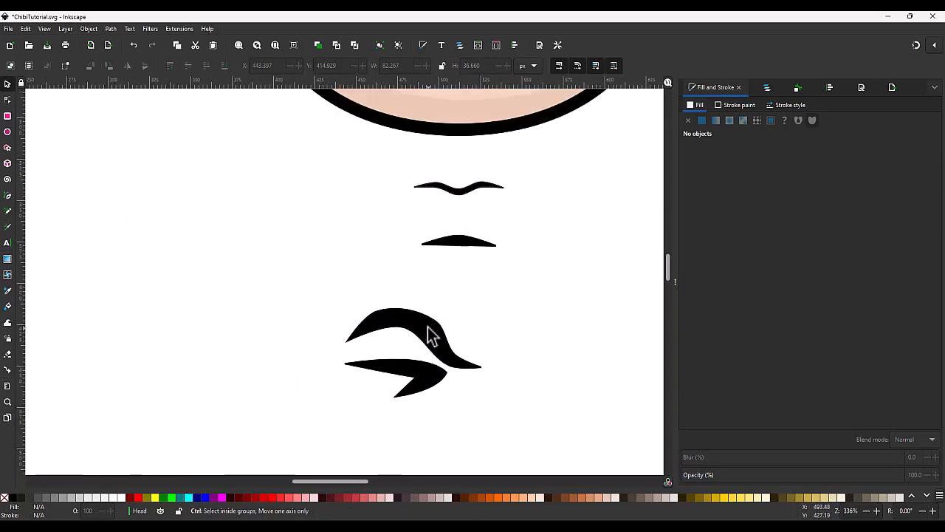
Apply a linear gradient fill to the arch and run it vertically from its upper edge to its lower edge.
click(432, 336)
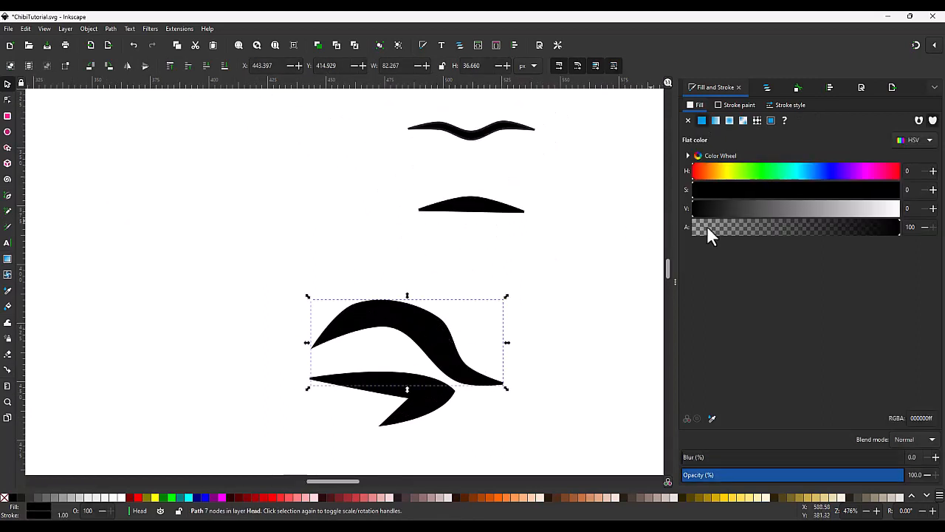
drag(698, 212, 681, 215)
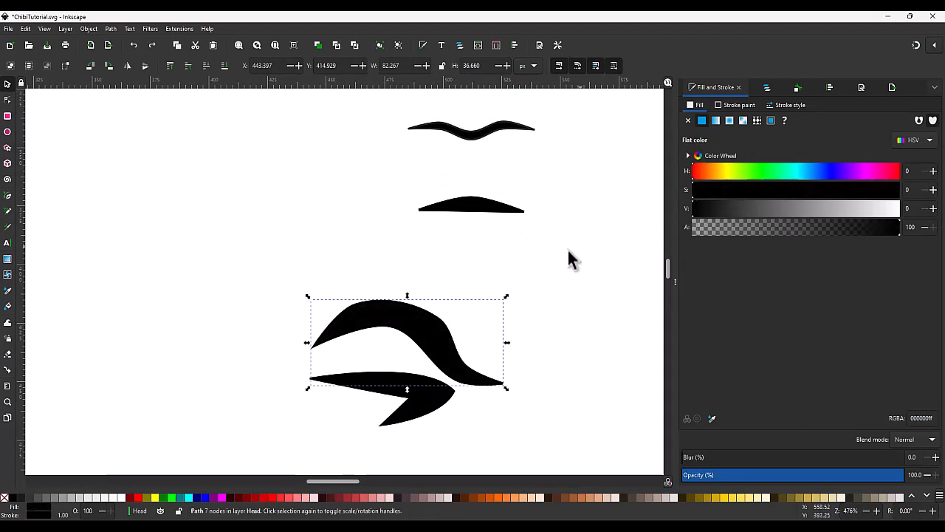
click(716, 122)
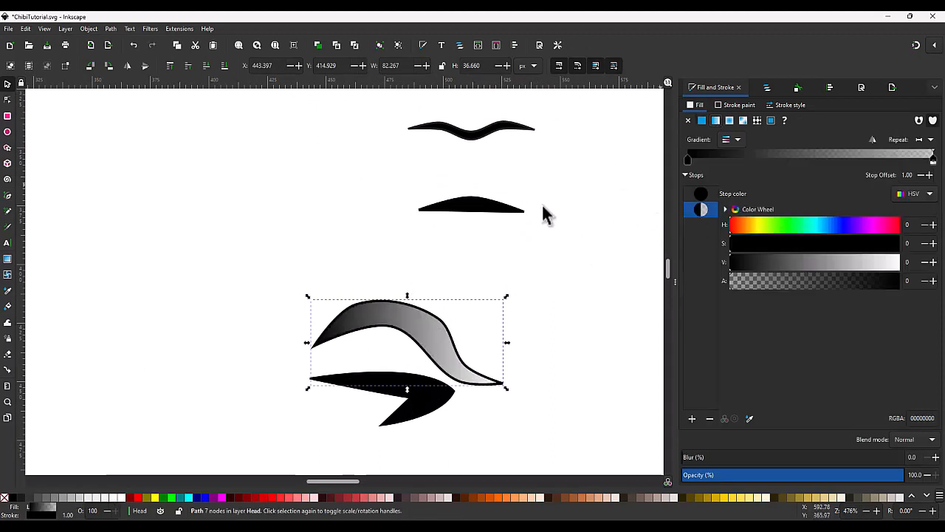
key(g)
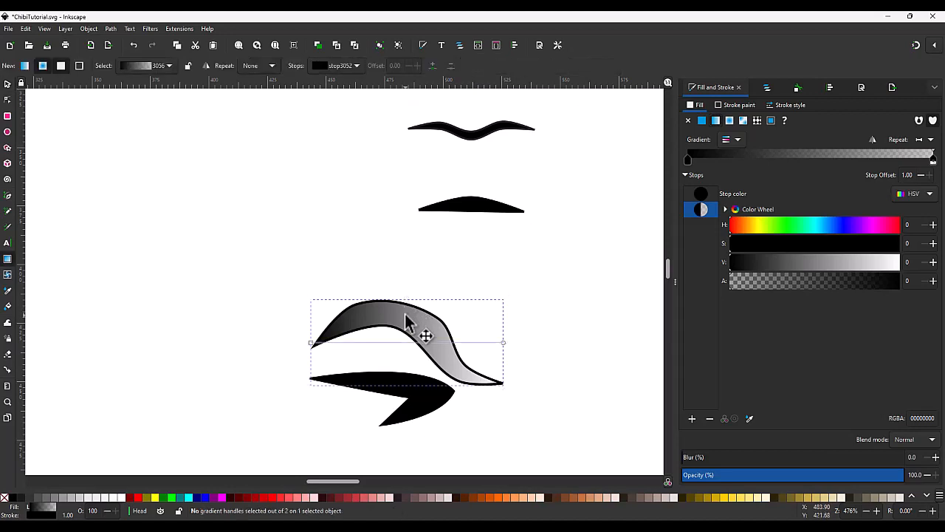
drag(385, 340, 404, 286)
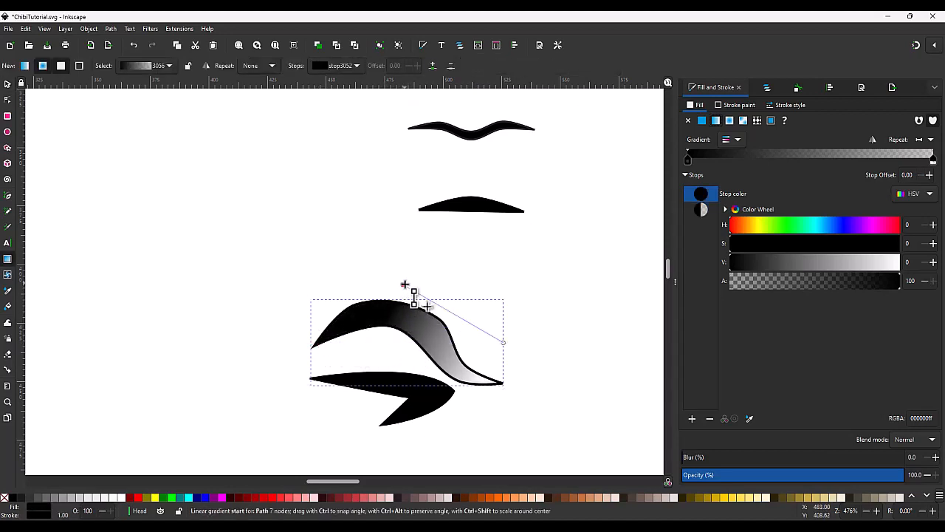
drag(502, 342, 405, 385)
click(404, 386)
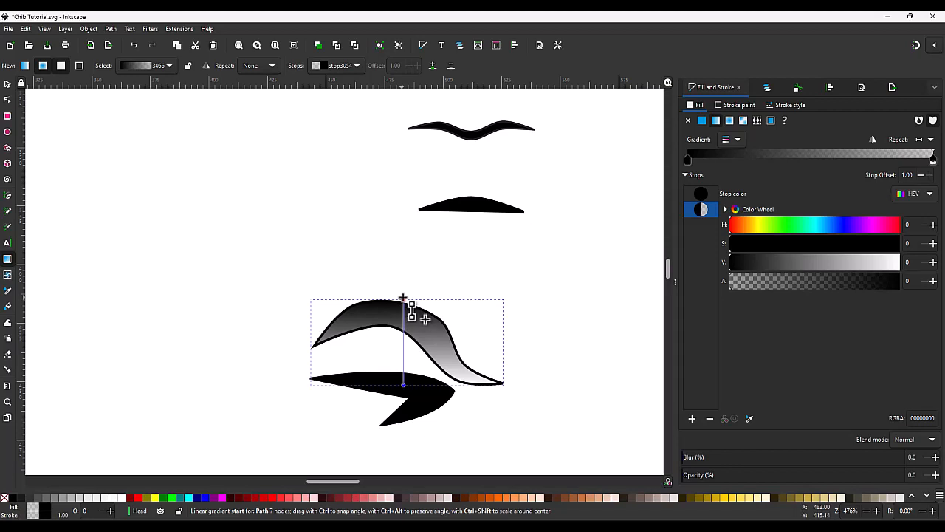
Set the alpha of the arch gradient's end stop to 100.
click(403, 302)
click(702, 210)
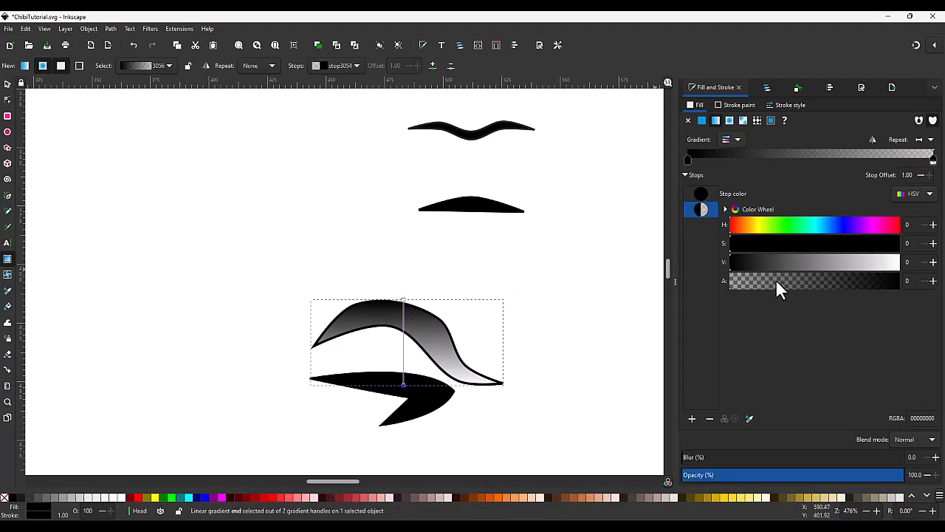
drag(776, 285, 902, 284)
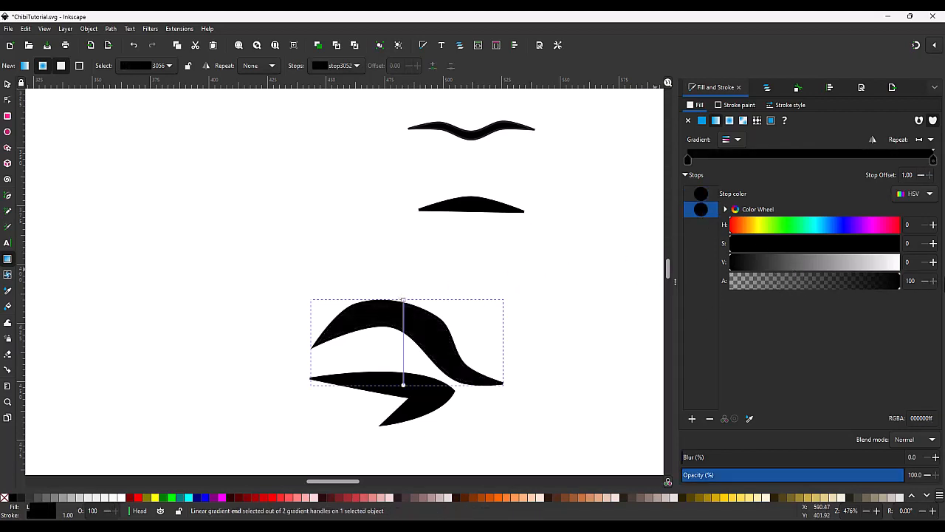
Add a middle stop to the arch gradient about a quarter of the way down, and set the start stop's V to 10.
click(693, 419)
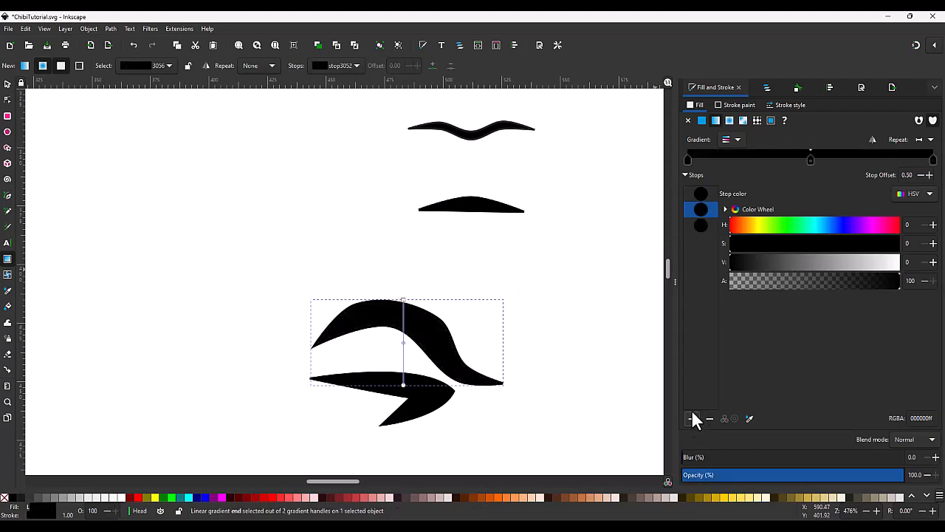
drag(404, 343, 404, 319)
click(700, 195)
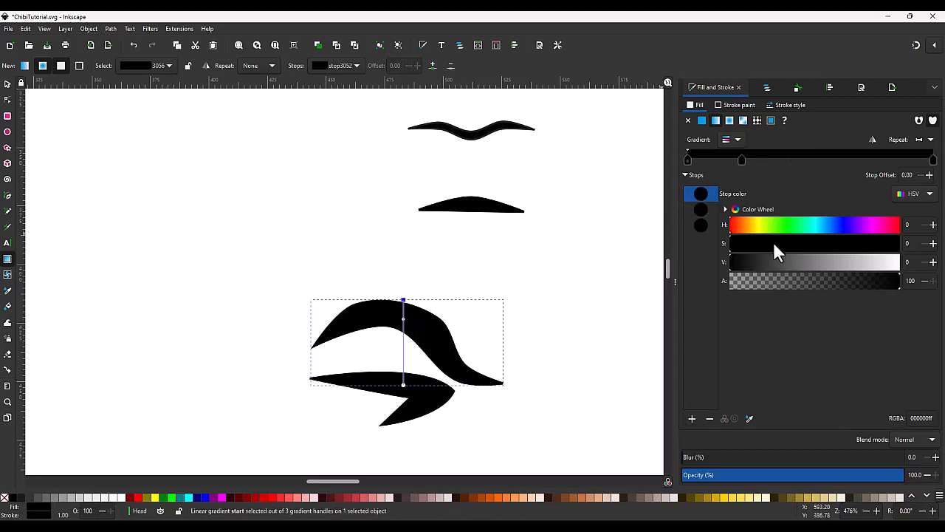
click(933, 262)
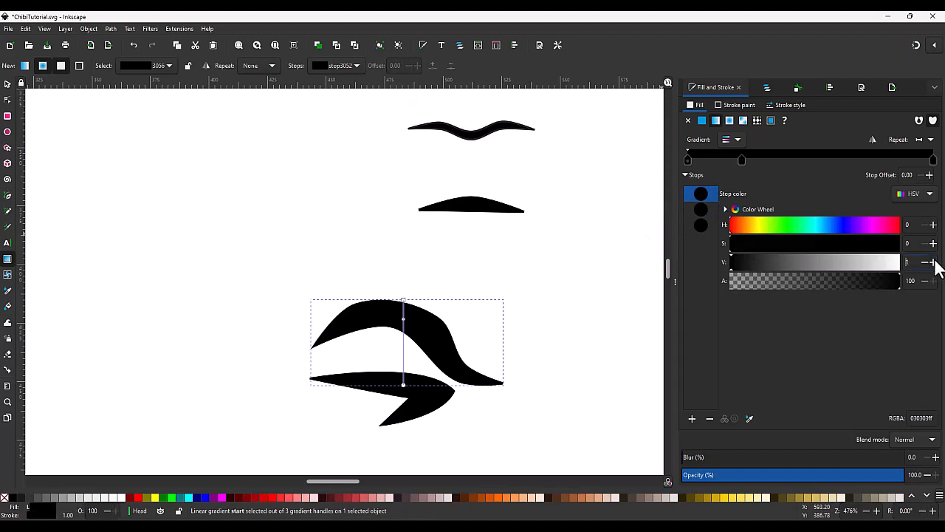
click(932, 262)
click(933, 262)
click(932, 262)
click(932, 263)
click(932, 262)
click(932, 262)
click(932, 262)
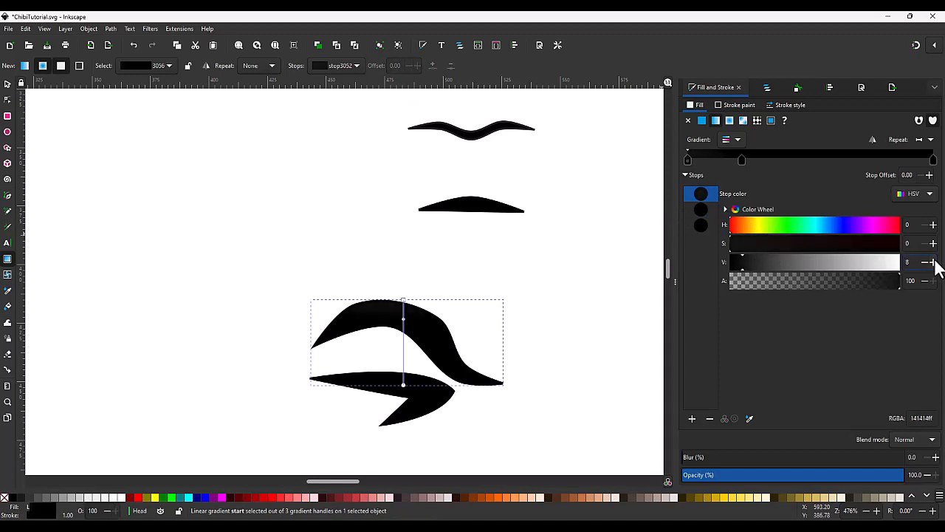
click(933, 262)
click(932, 262)
Set the V of the arch gradient's end stop to 10, leaving the middle stop black.
click(704, 227)
click(931, 262)
click(931, 262)
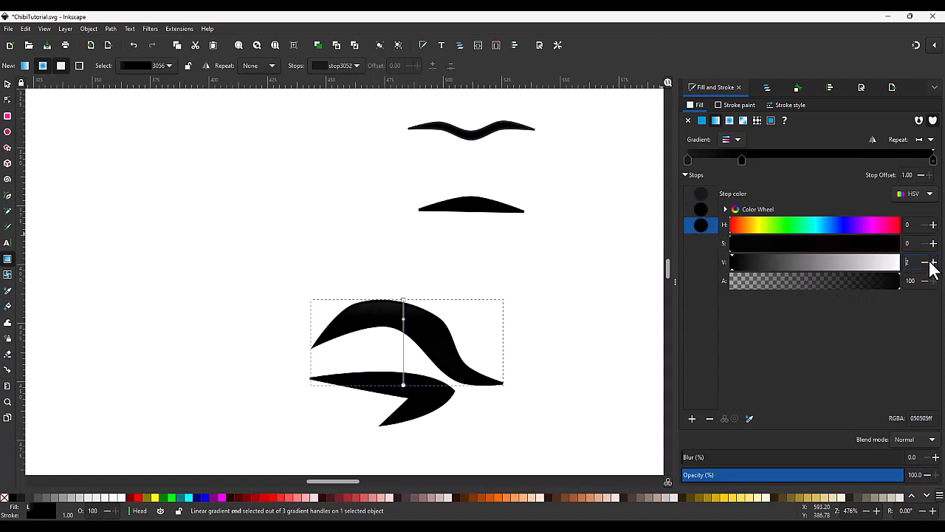
click(931, 262)
click(931, 262)
click(931, 263)
click(931, 262)
click(931, 262)
click(931, 262)
click(931, 262)
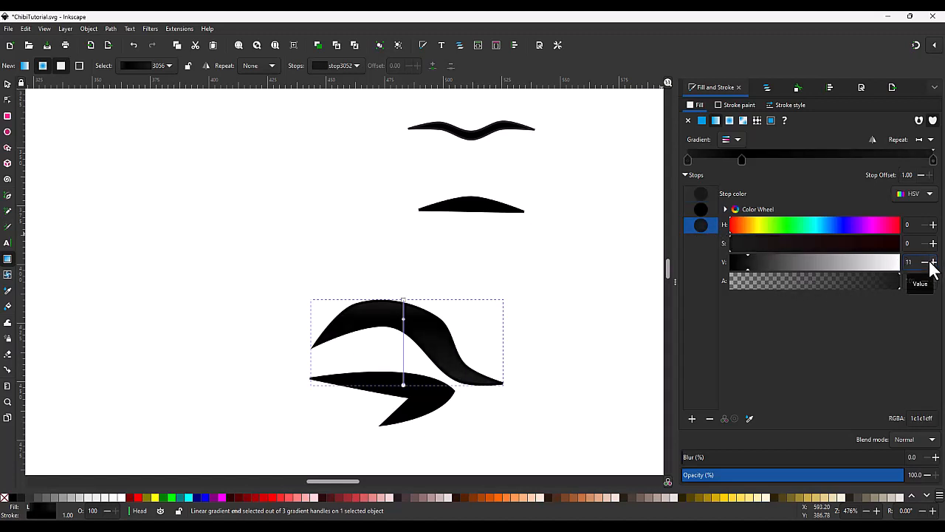
click(931, 262)
click(931, 262)
click(924, 262)
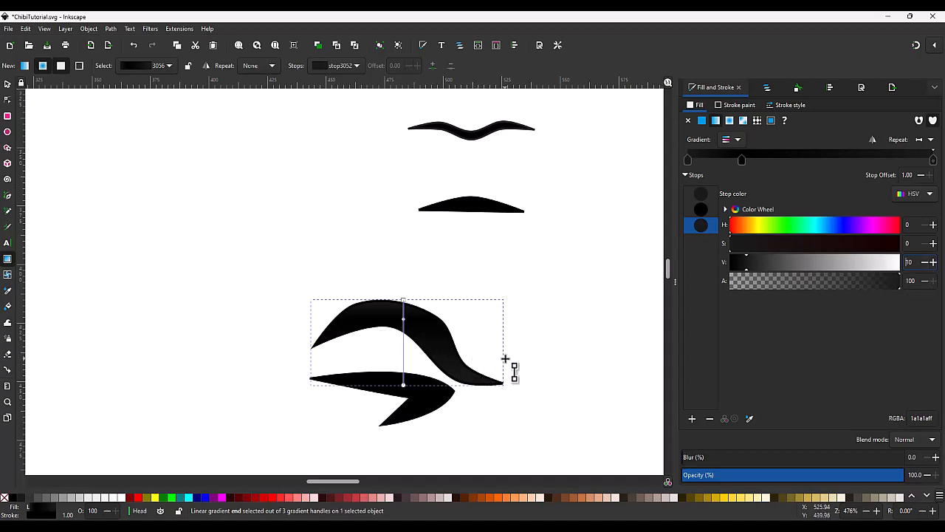
Deselect the arch and switch to the Selector tool with the whole head in view.
key(Escape)
key(s)
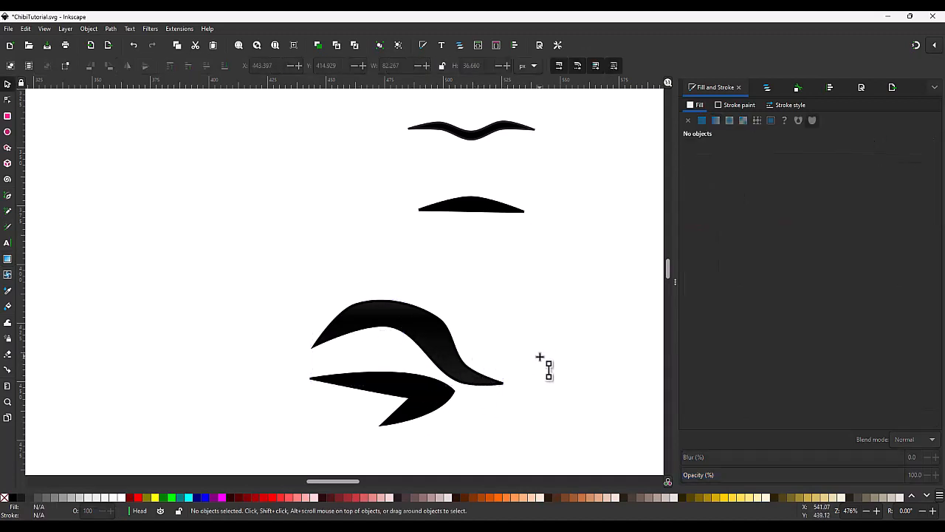
scroll(515, 367, down, 5)
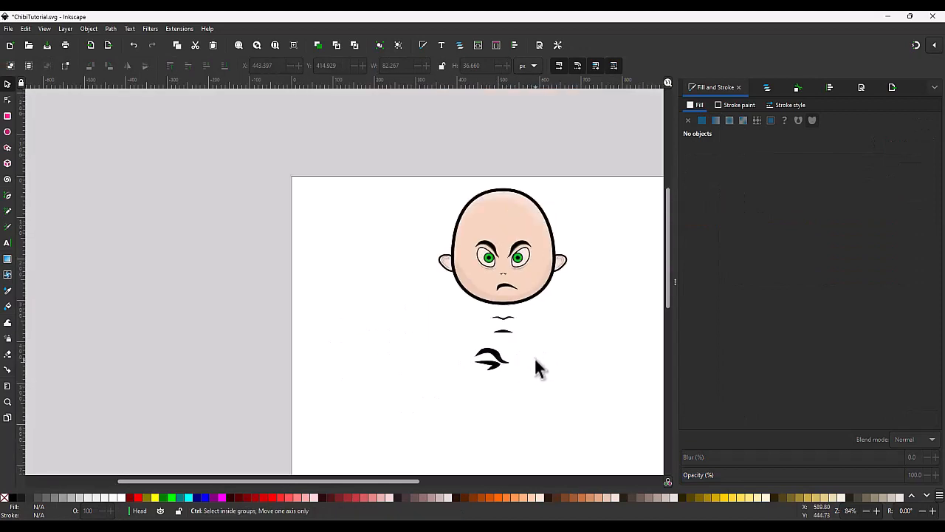